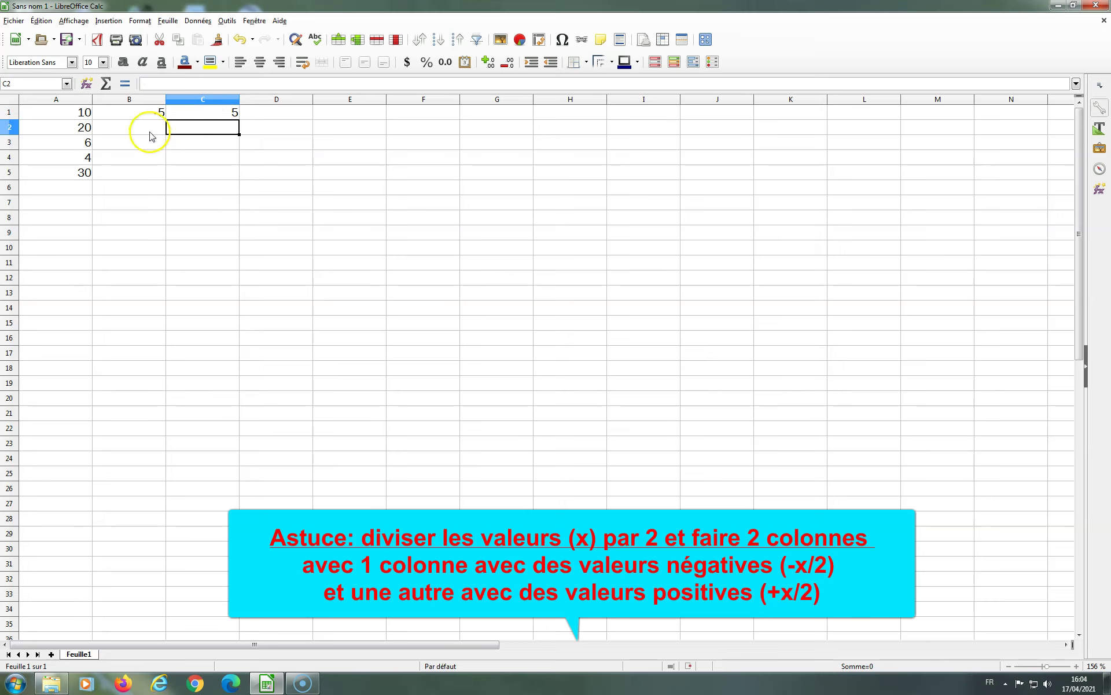
# Enter the negative and positive halves of 20 beside it: -10 in B2 and 10 in C2.
pyautogui.click(146, 126)
pyautogui.write('-10')
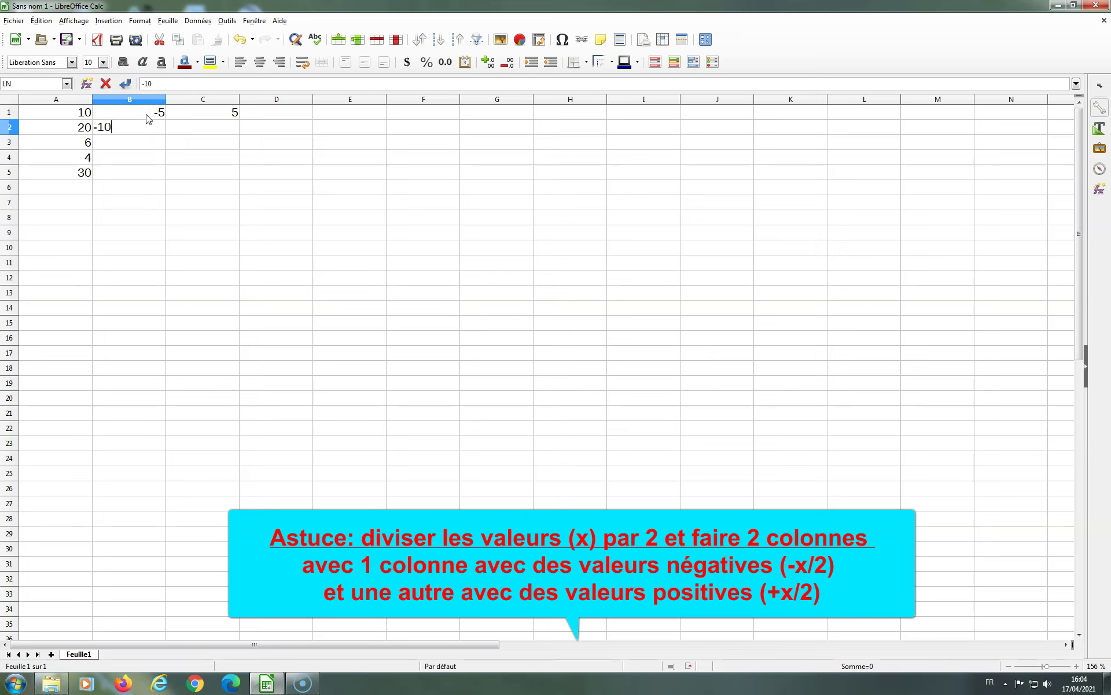
pyautogui.click(199, 126)
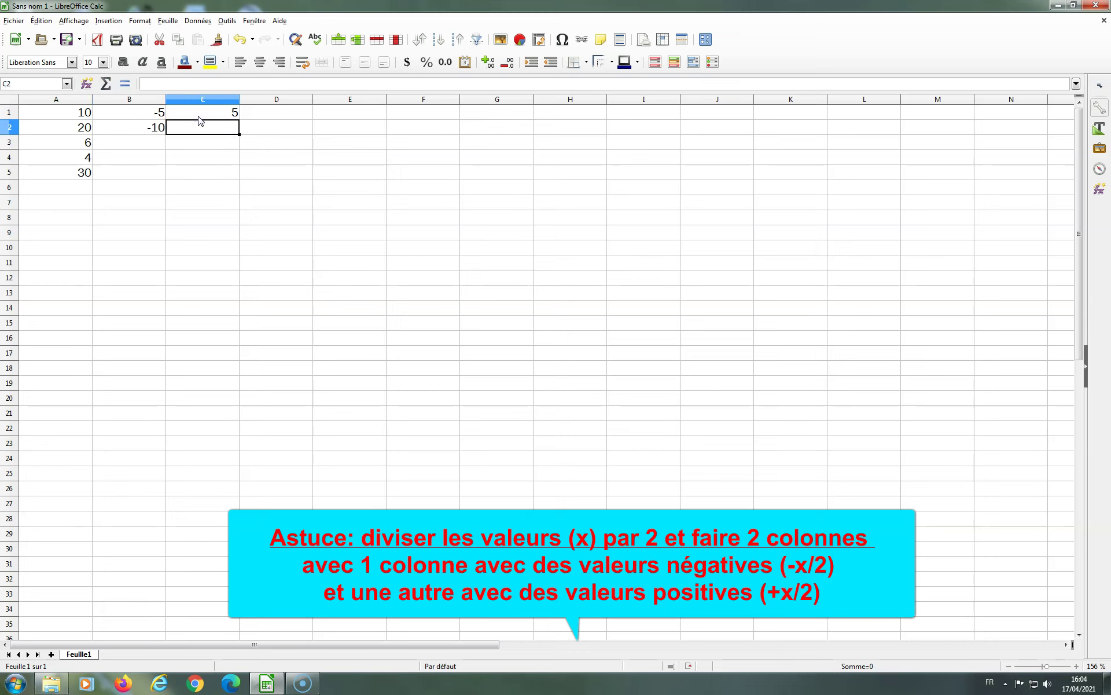
pyautogui.write('10')
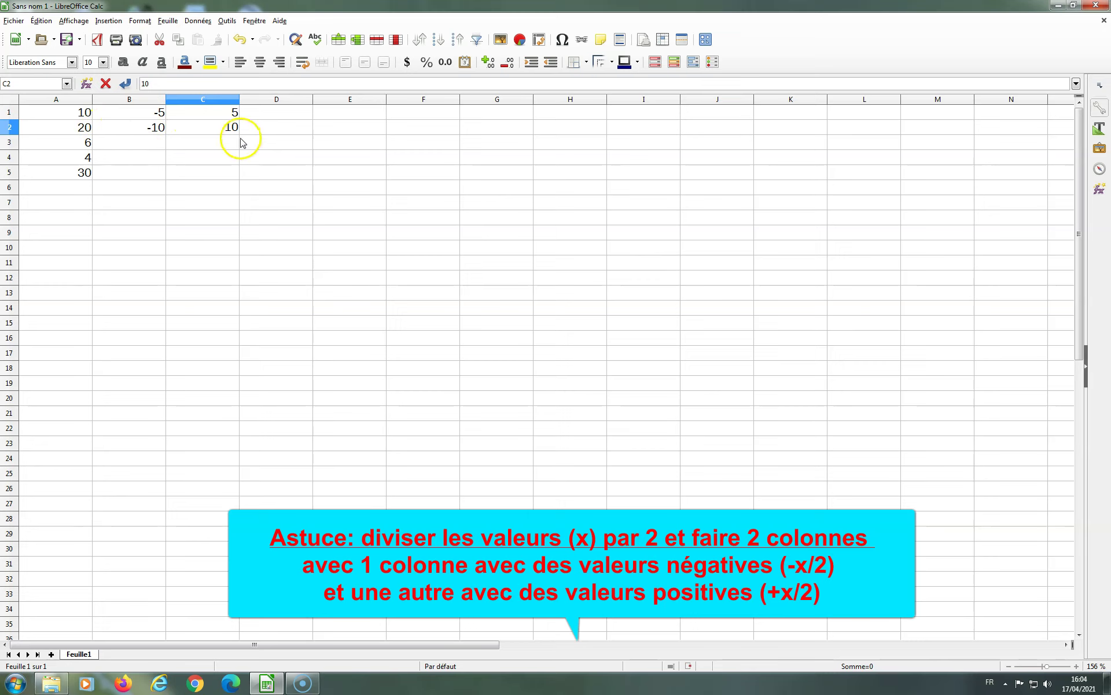
# Enter the halves of 6 in row 3: -3 in B3 and 3 in C3.
pyautogui.click(151, 143)
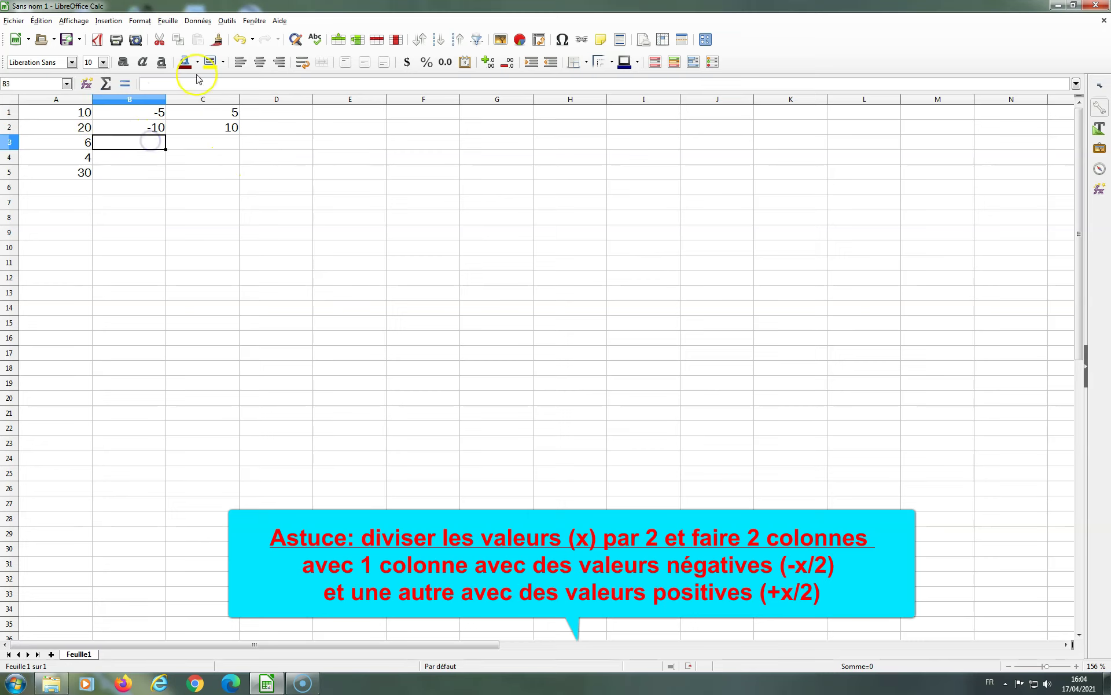
pyautogui.write('-3')
pyautogui.press('Return')
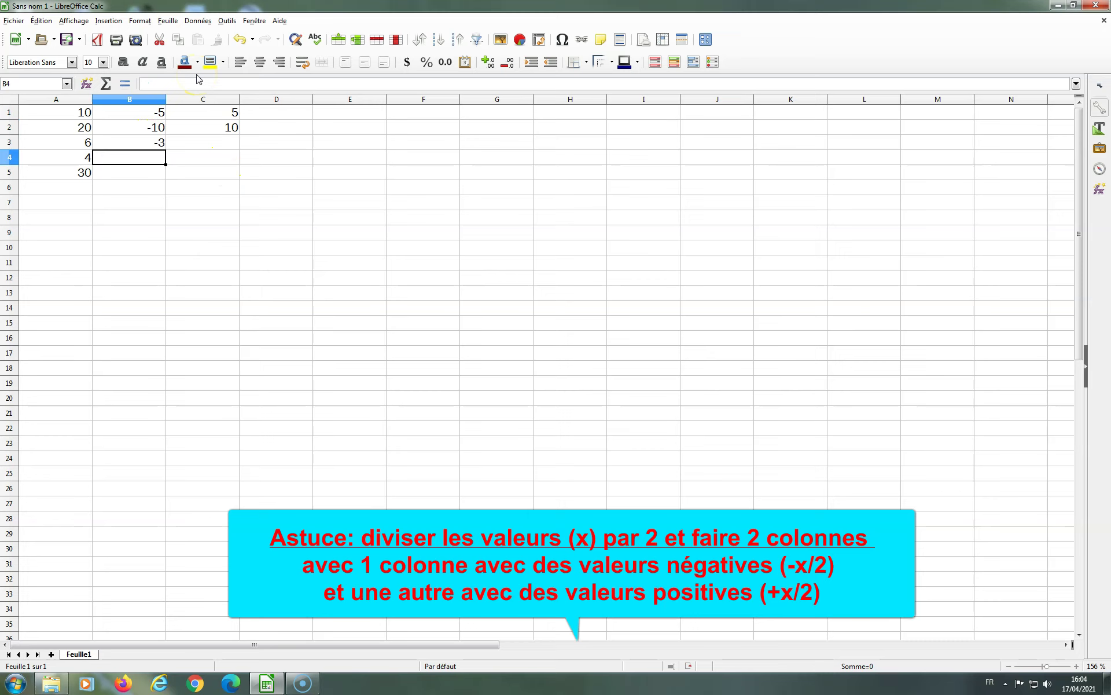
pyautogui.click(221, 144)
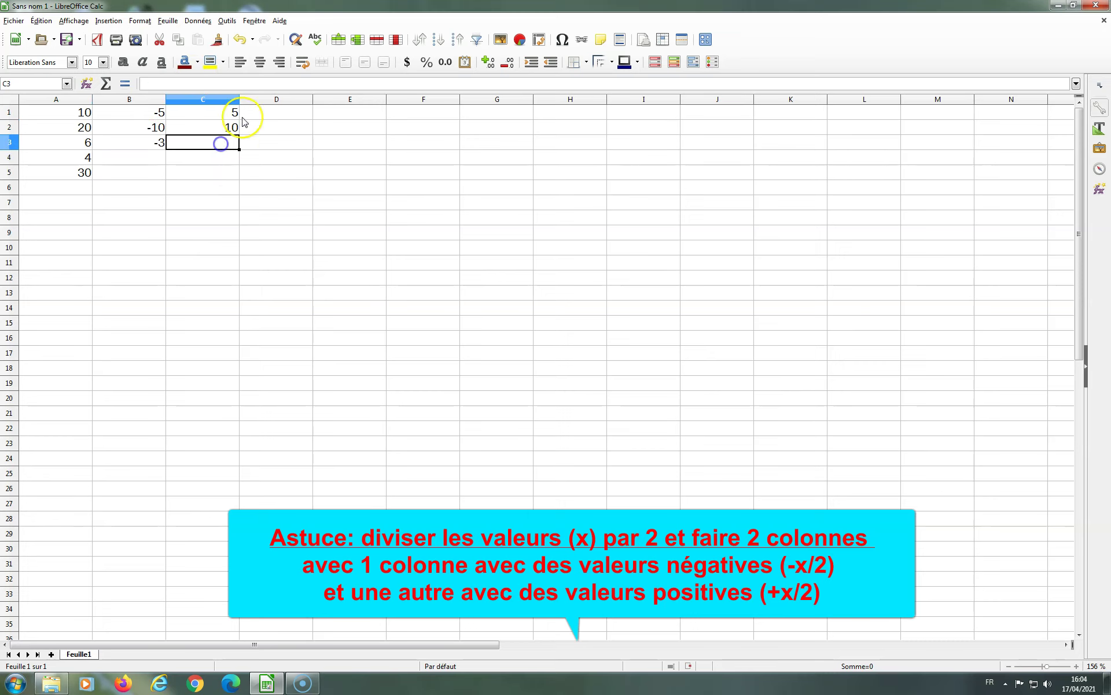
pyautogui.write('3')
pyautogui.press('Return')
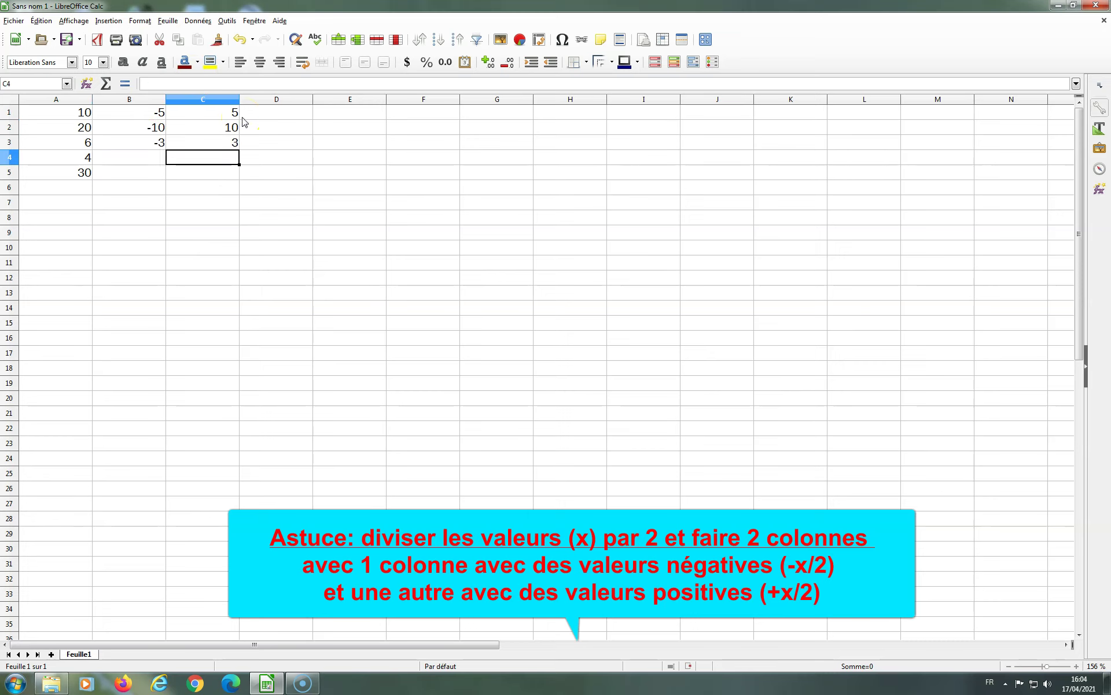
# Enter the halves of 4 in row 4: -2 in B4 and 2 in C4.
pyautogui.click(119, 157)
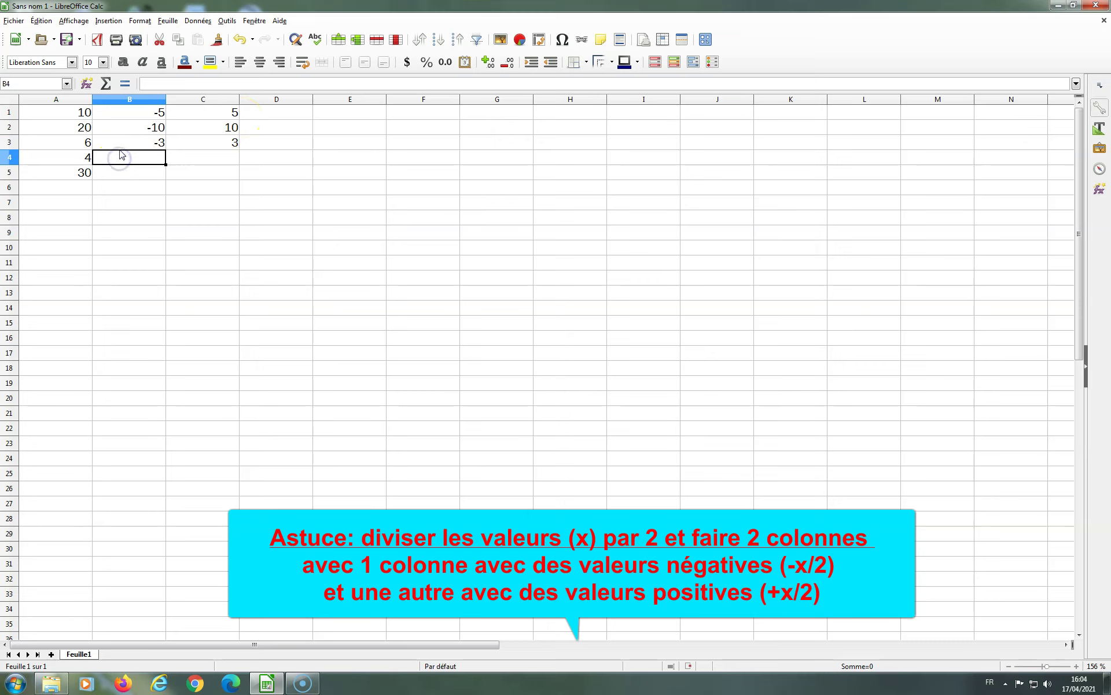
pyautogui.write('-2')
pyautogui.press('Return')
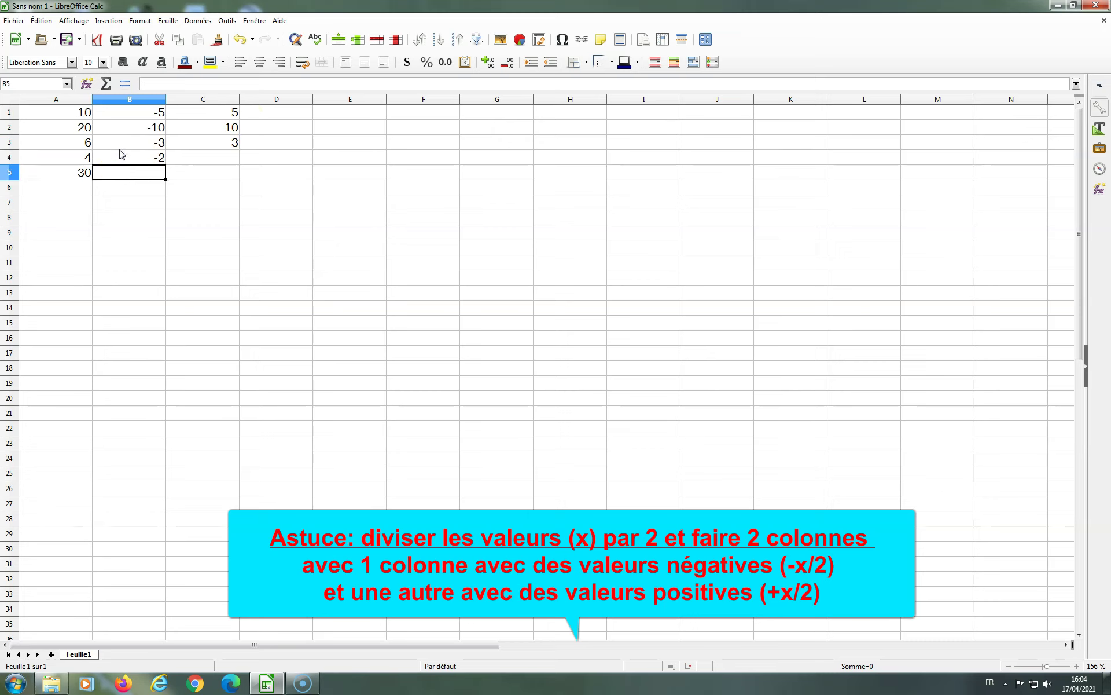
pyautogui.click(211, 157)
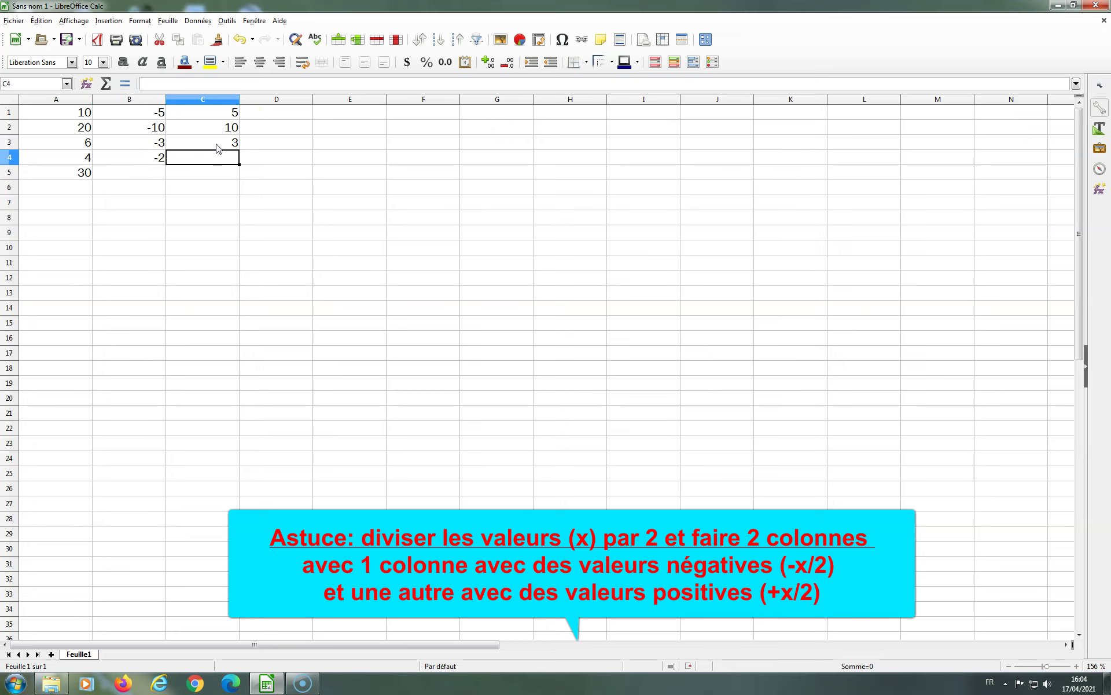
pyautogui.write('3')
pyautogui.click(226, 157)
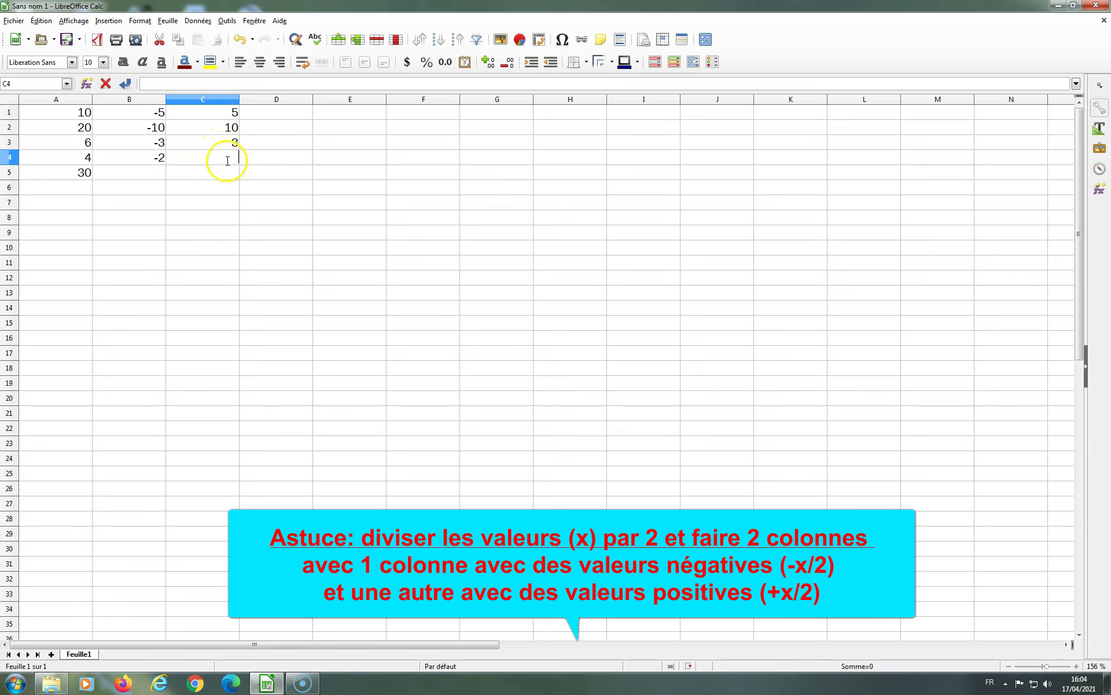
pyautogui.press('Return')
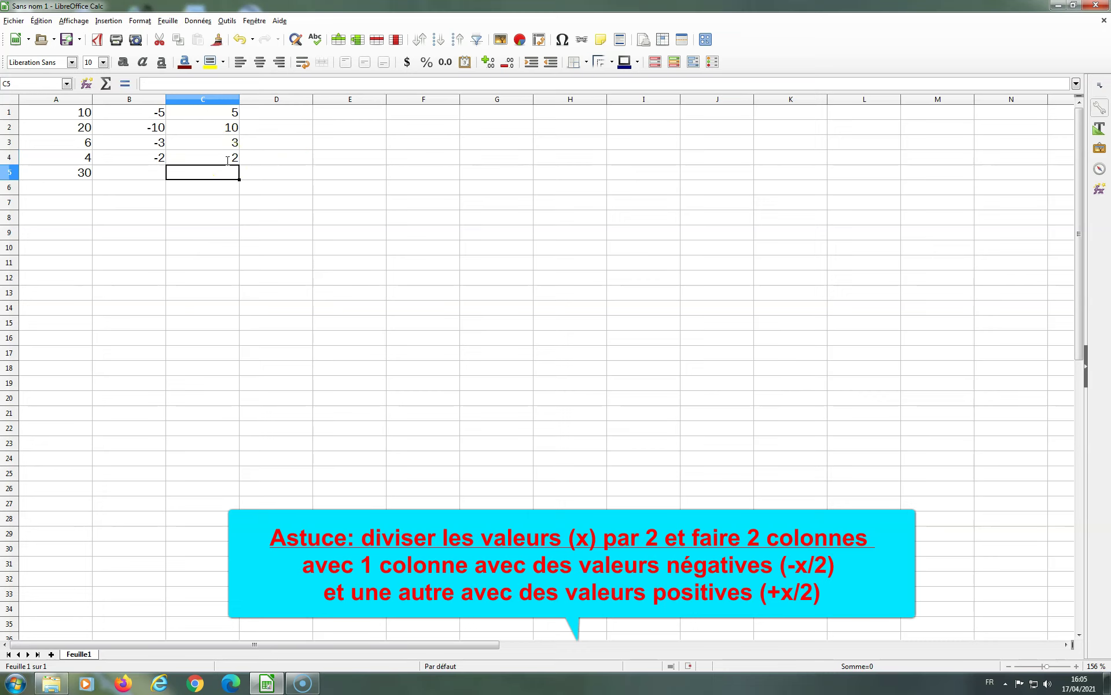
# Enter the halves of 30 in row 5: -15 in B5 and 15 in C5.
pyautogui.click(119, 176)
pyautogui.write('-15')
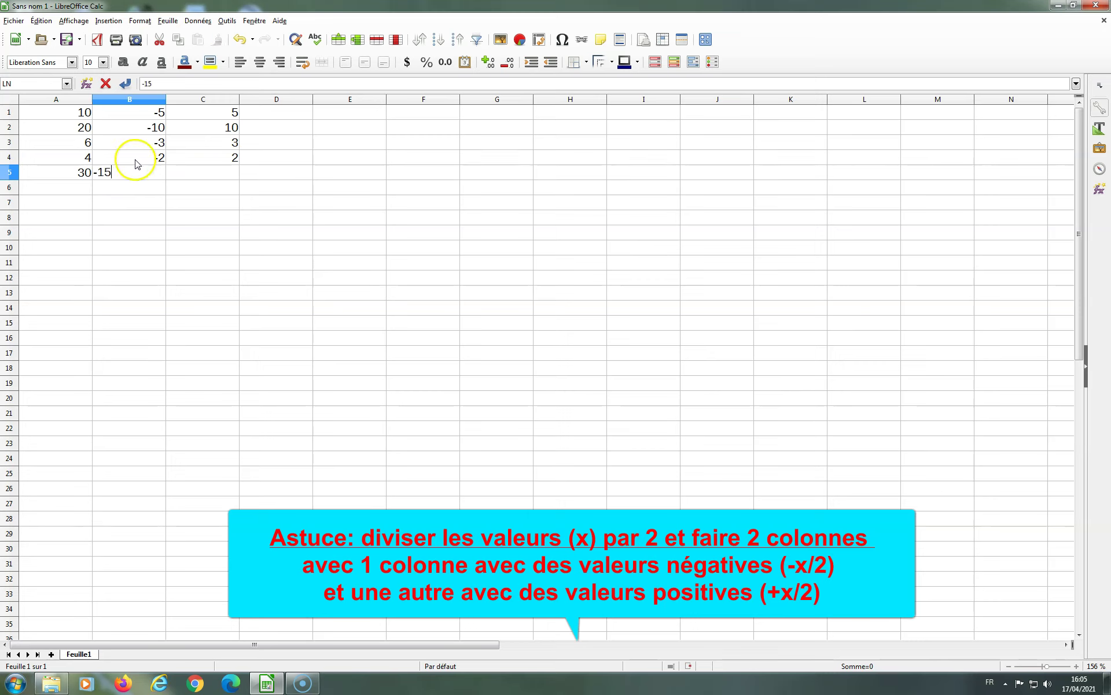
pyautogui.click(213, 177)
pyautogui.write('15')
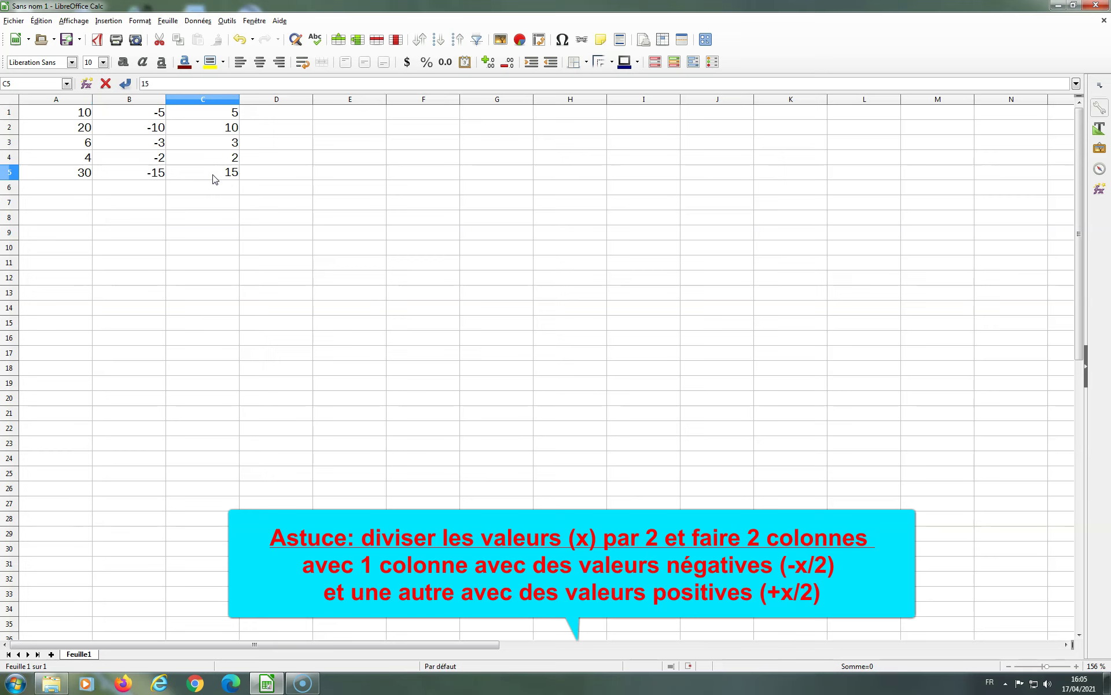
# Insert a chart of type Barre with the Normal subtype from the range B1:C5.
pyautogui.moveTo(155, 113); pyautogui.dragTo(208, 182)
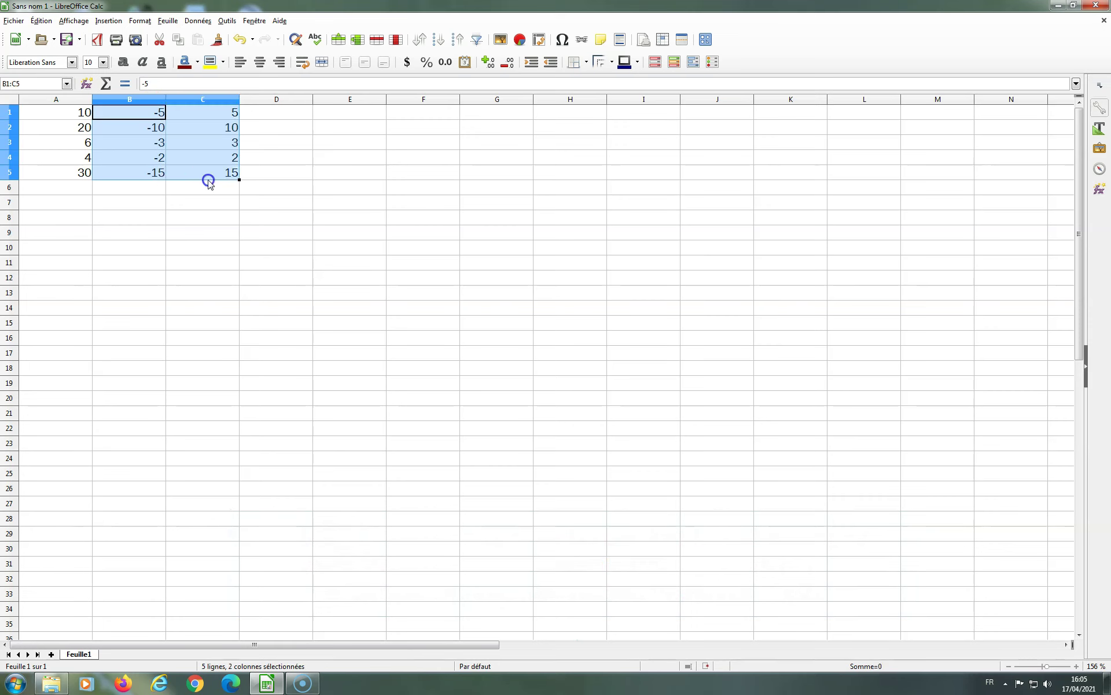
pyautogui.click(108, 21)
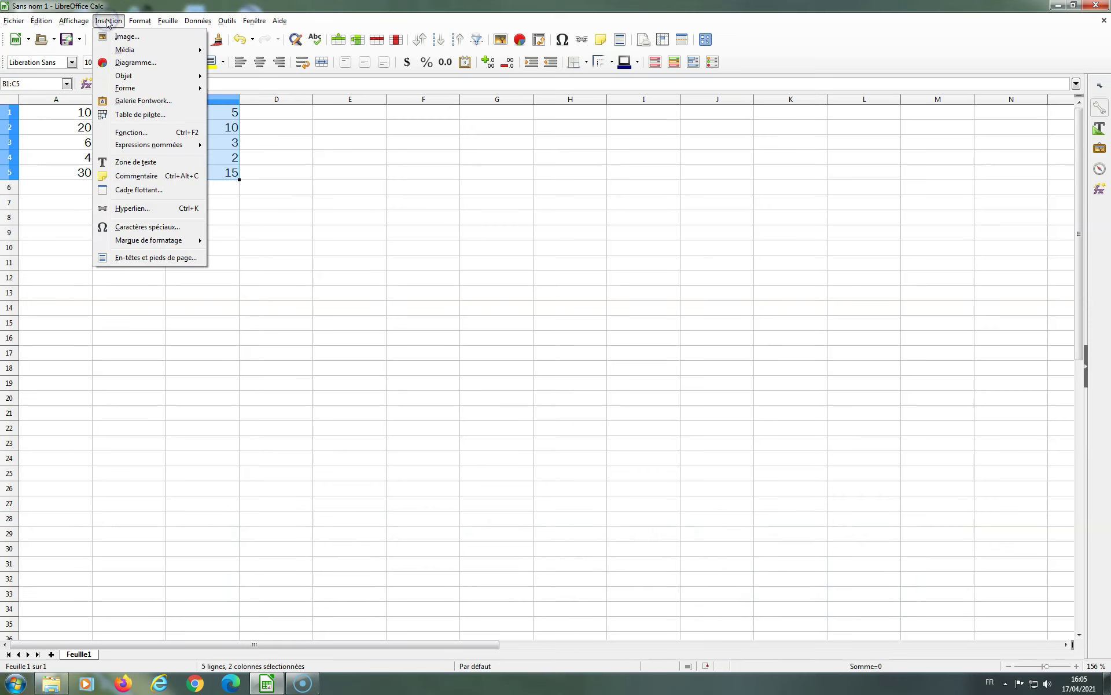
pyautogui.click(131, 62)
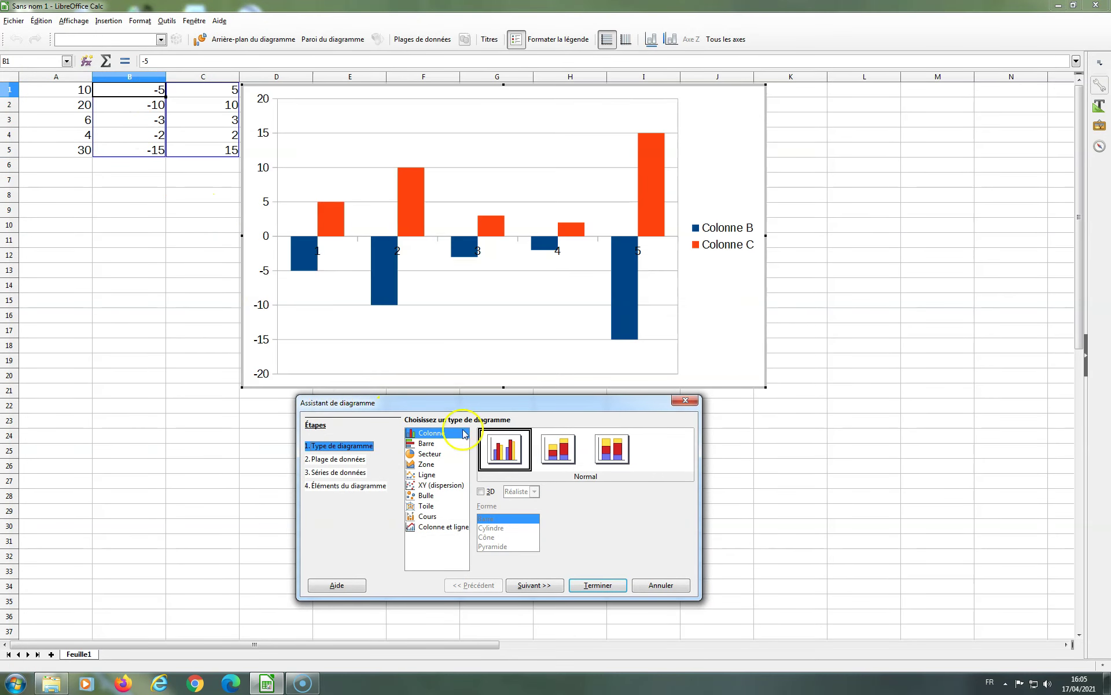
pyautogui.click(424, 444)
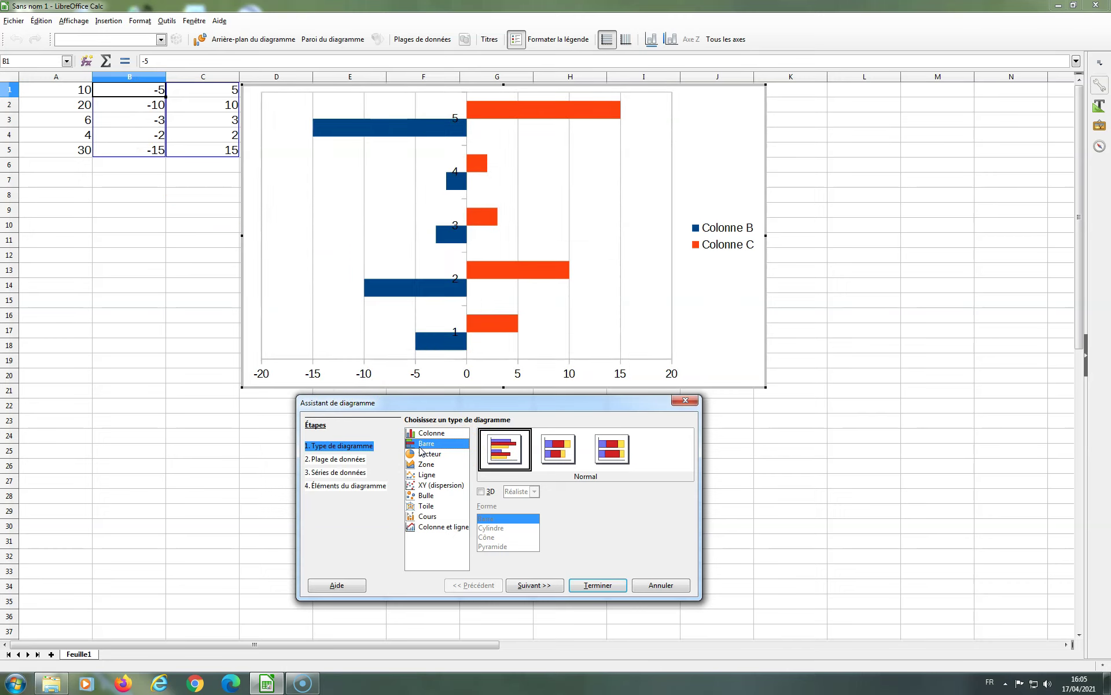
pyautogui.click(597, 586)
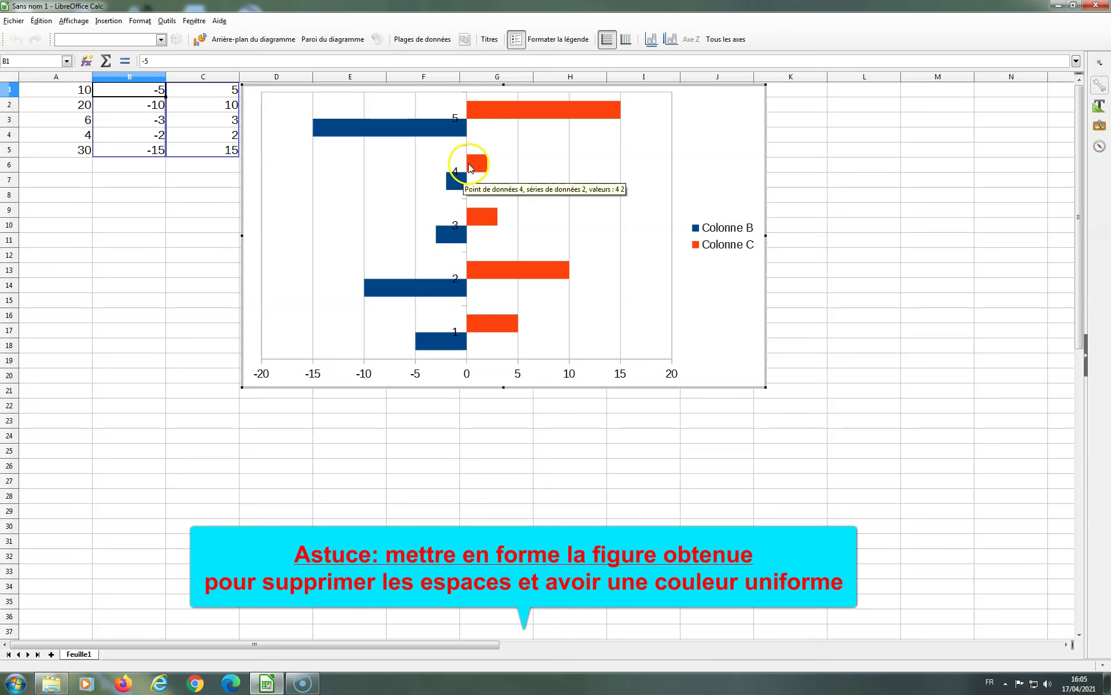
# Format the Colonne C data series with a spacing (Espacement) of 0 % and an overlap (Chevaucher) of 100 %.
pyautogui.click(475, 162)
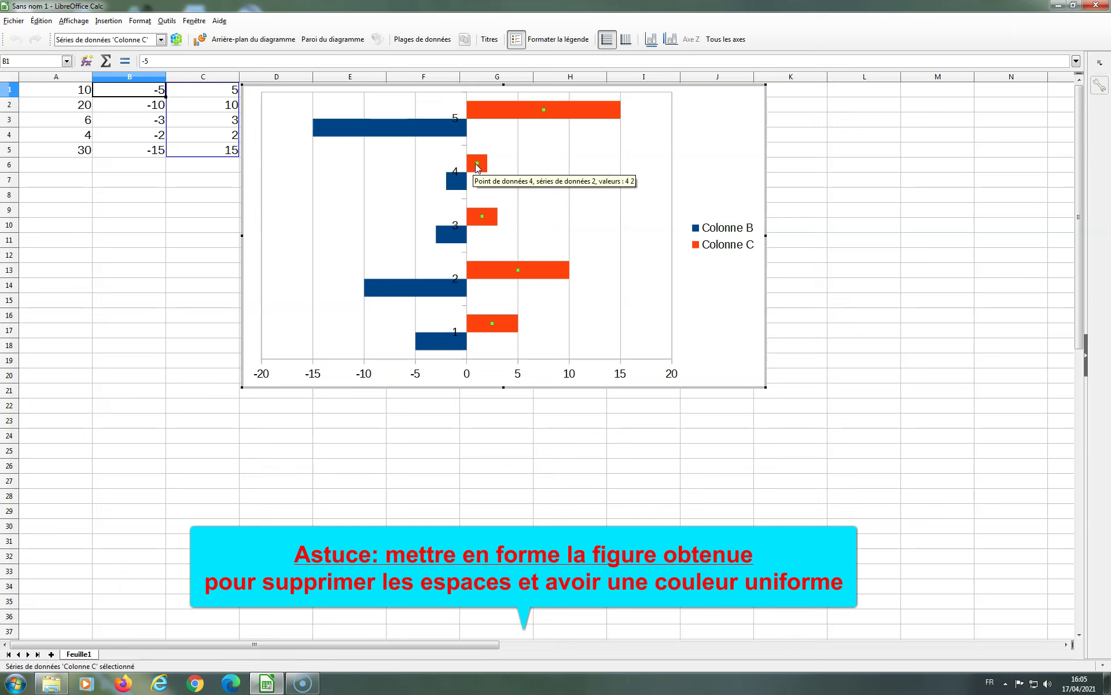
pyautogui.rightClick(478, 168)
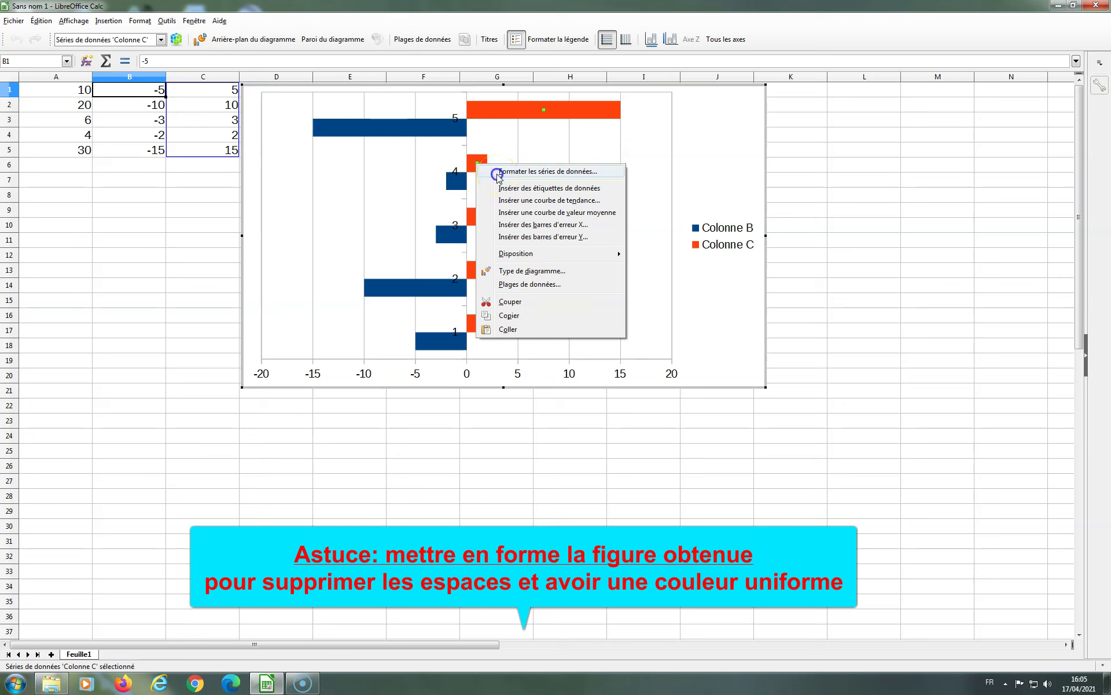
pyautogui.click(498, 173)
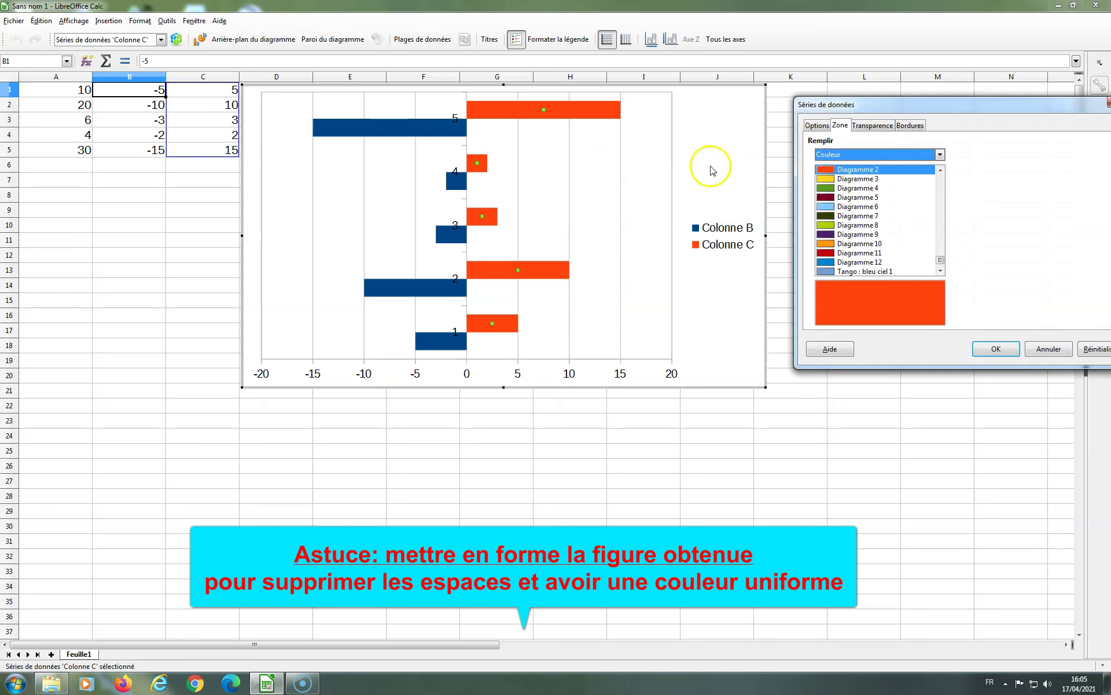
pyautogui.click(816, 125)
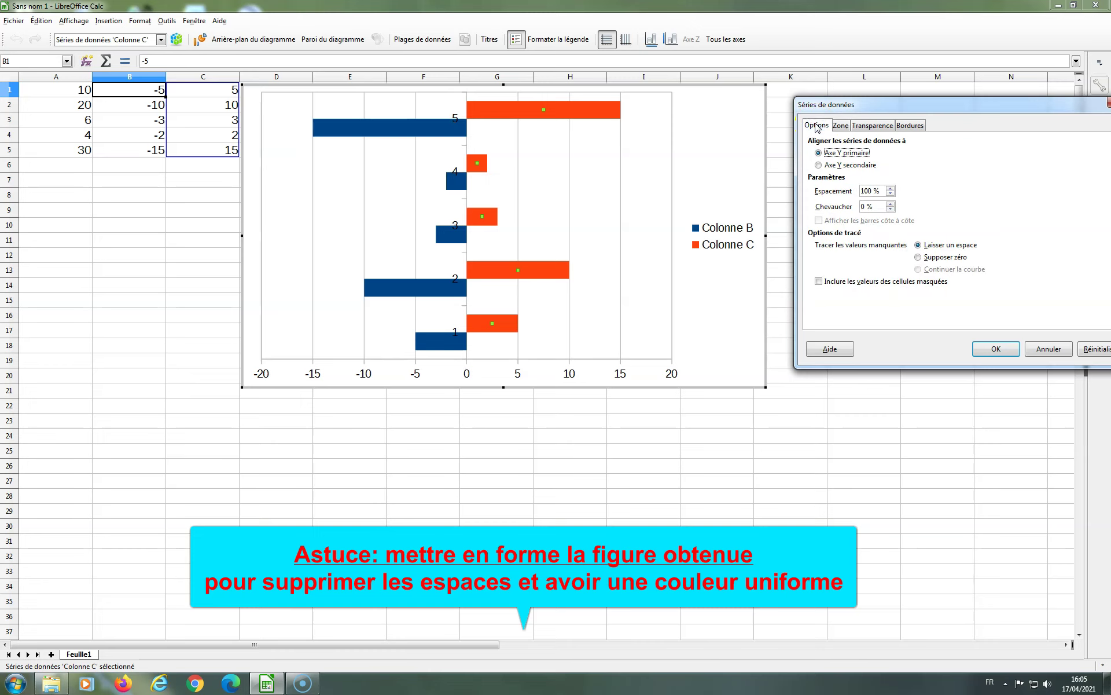
pyautogui.click(862, 190)
pyautogui.click(861, 191)
pyautogui.moveTo(864, 191); pyautogui.dragTo(776, 190)
pyautogui.click(863, 207)
pyautogui.click(1003, 348)
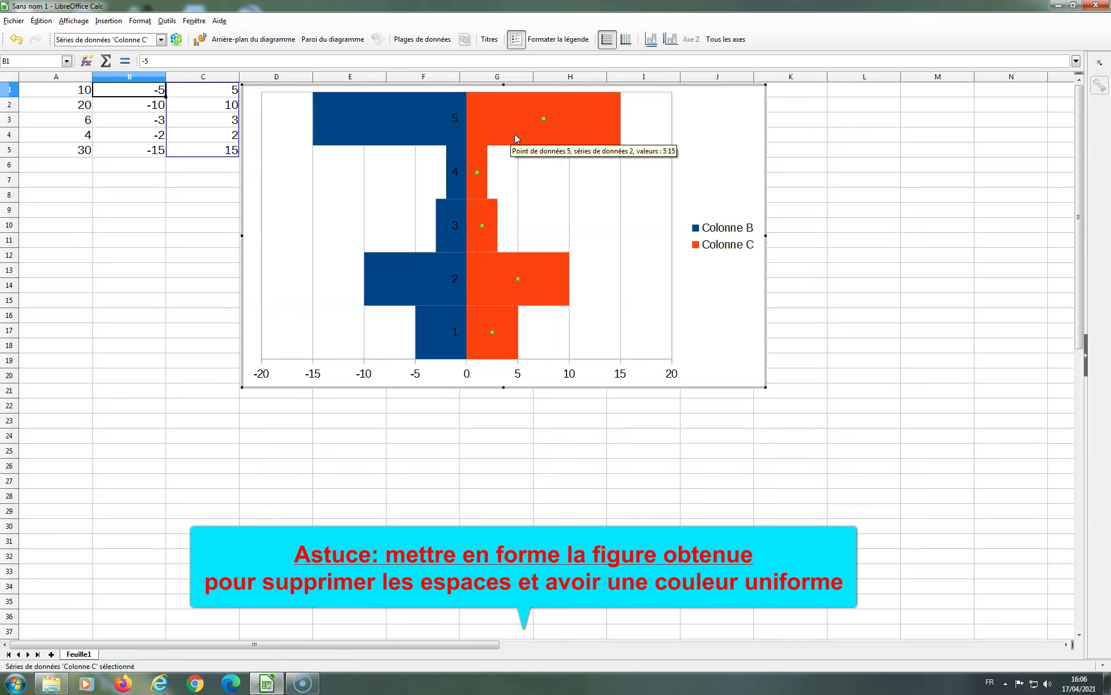
# Change the fill colour of the Colonne C data series to Noir.
pyautogui.rightClick(516, 133)
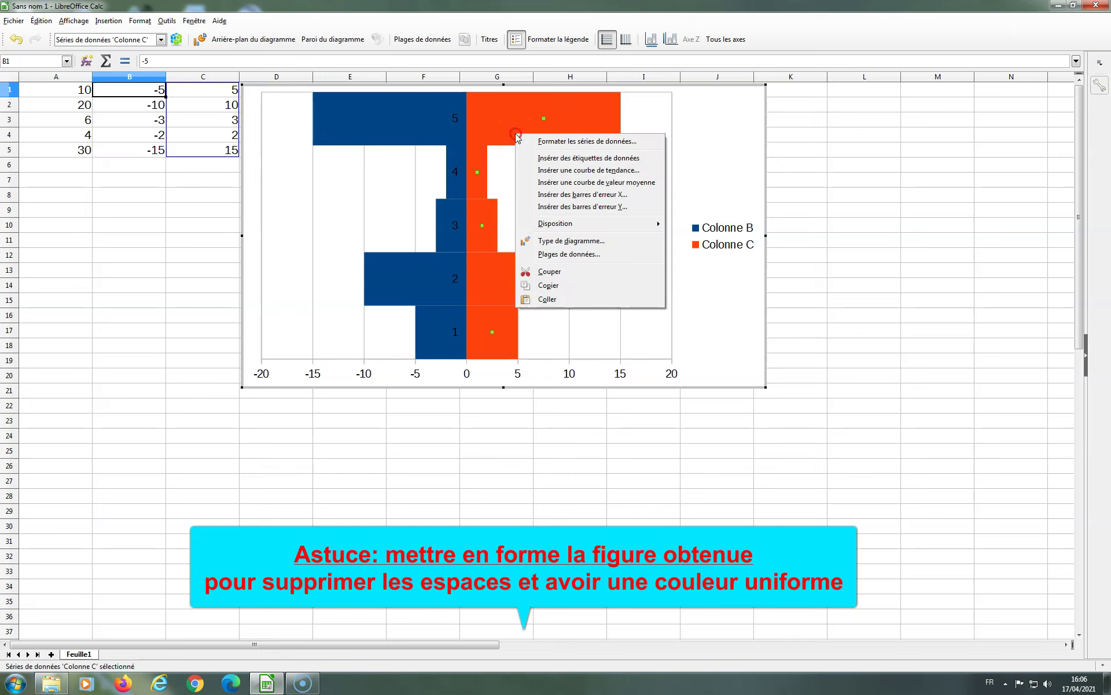
pyautogui.click(529, 139)
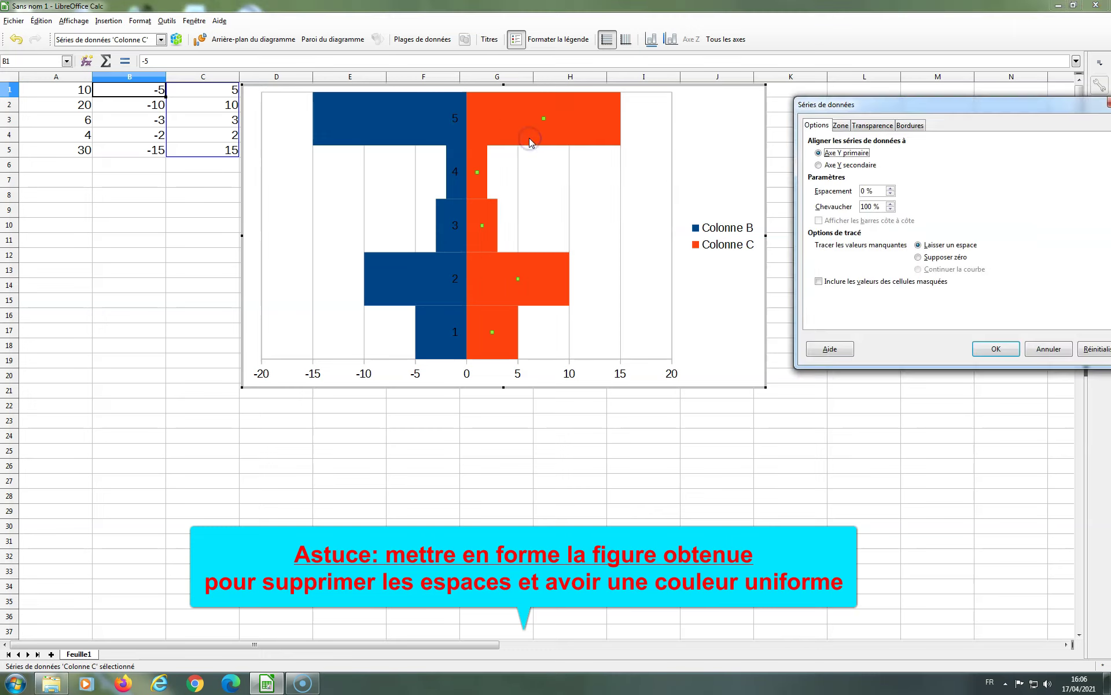
pyautogui.click(842, 127)
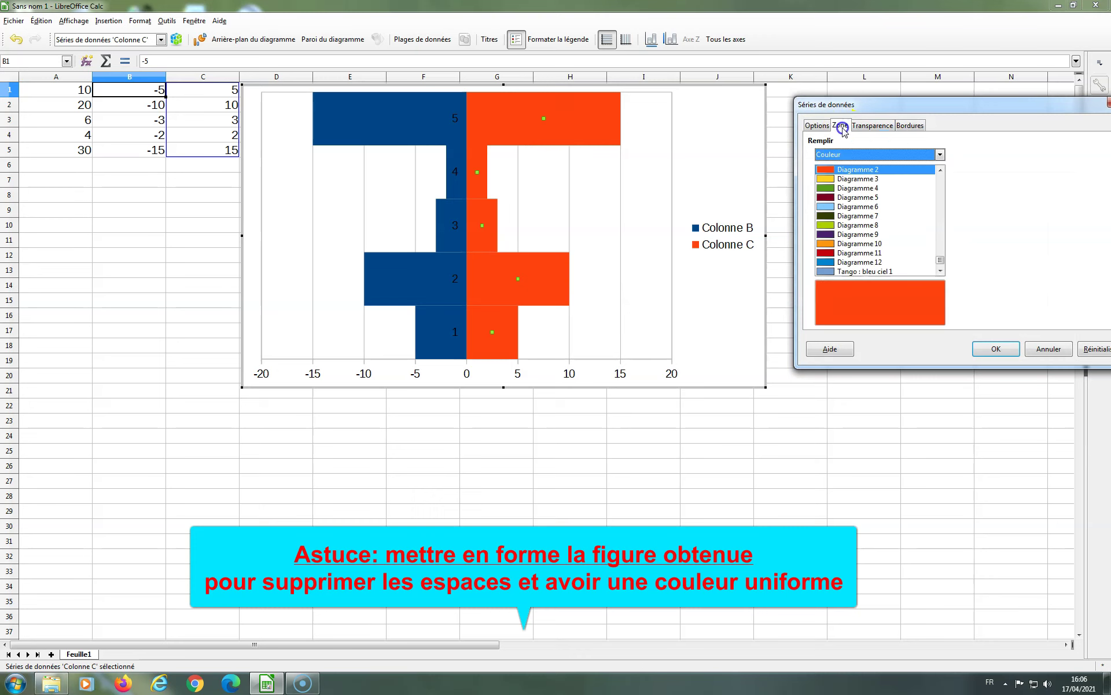
pyautogui.moveTo(941, 263); pyautogui.dragTo(938, 169)
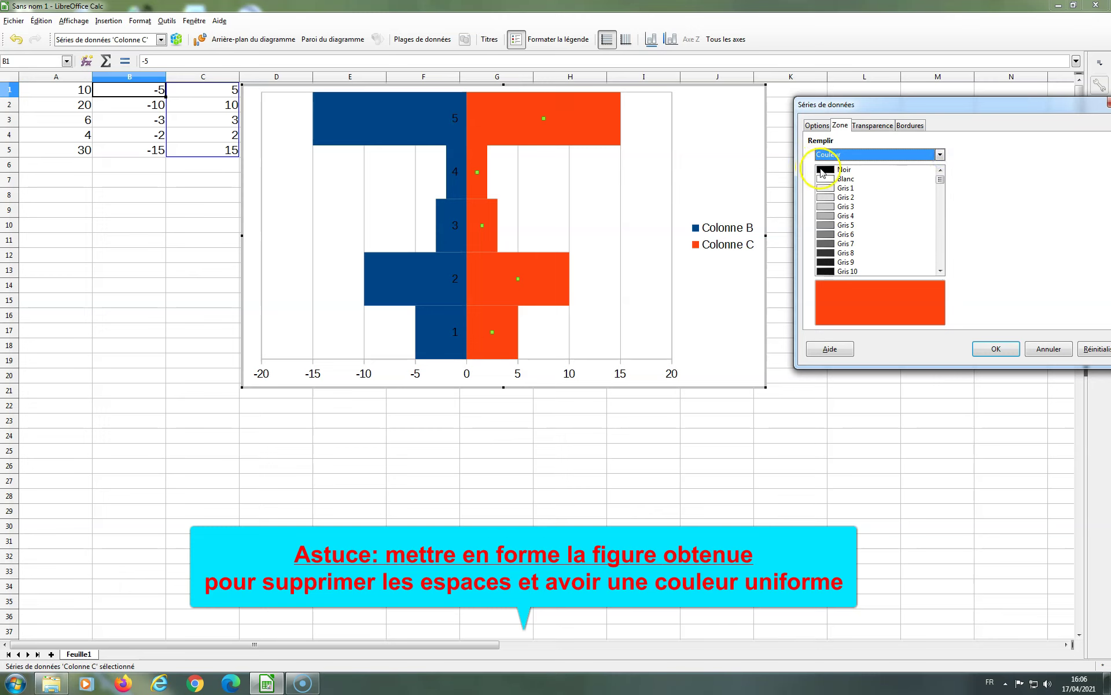
pyautogui.click(821, 170)
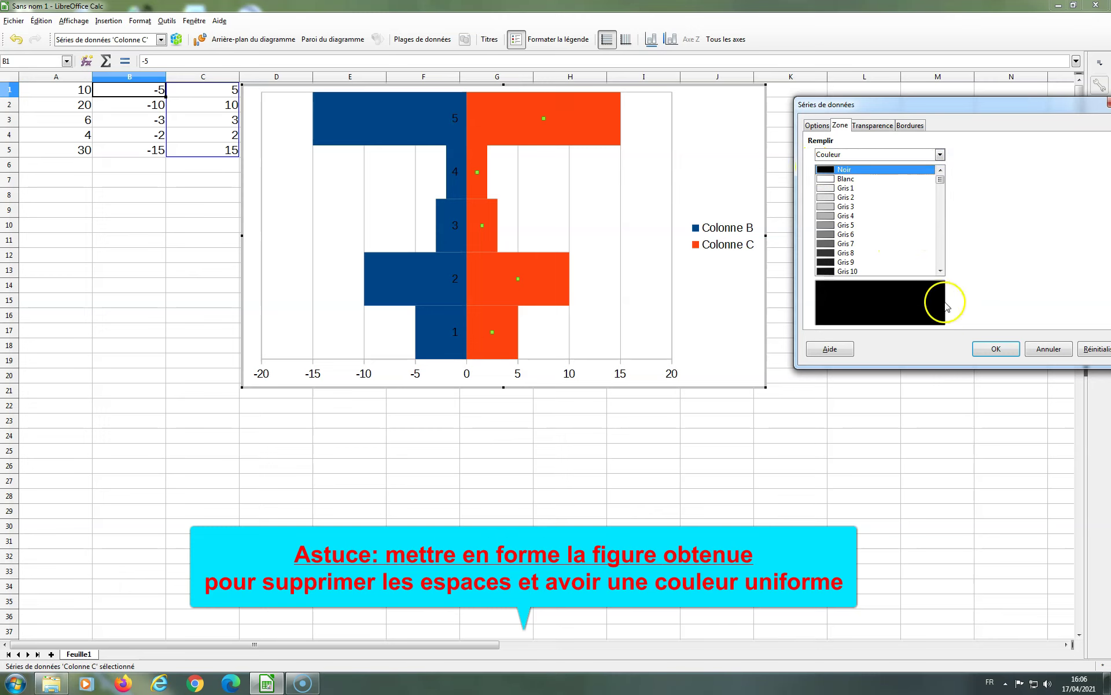
pyautogui.click(993, 349)
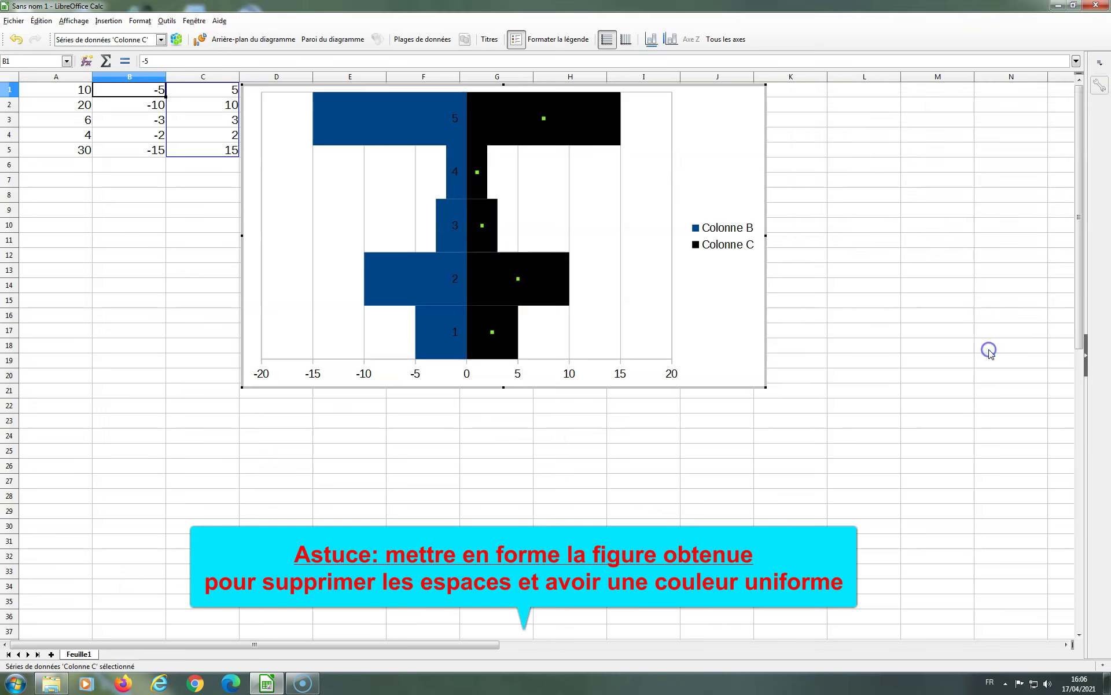
# Change the fill colour of the Colonne B data series to Noir.
pyautogui.click(391, 129)
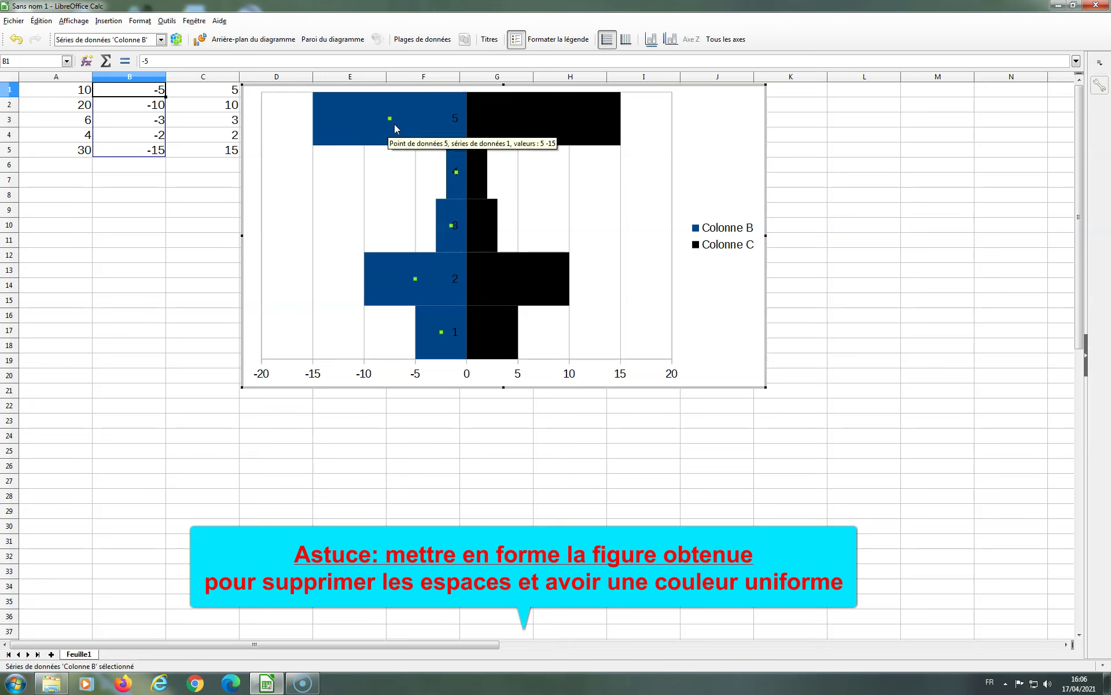
pyautogui.rightClick(396, 125)
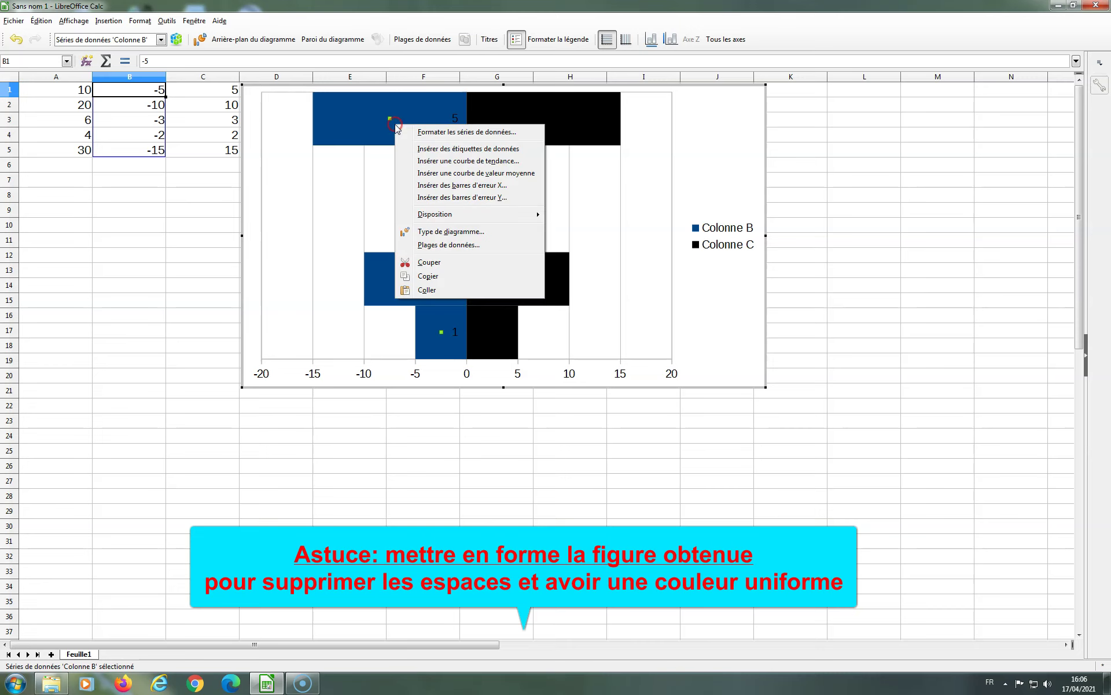
pyautogui.click(420, 133)
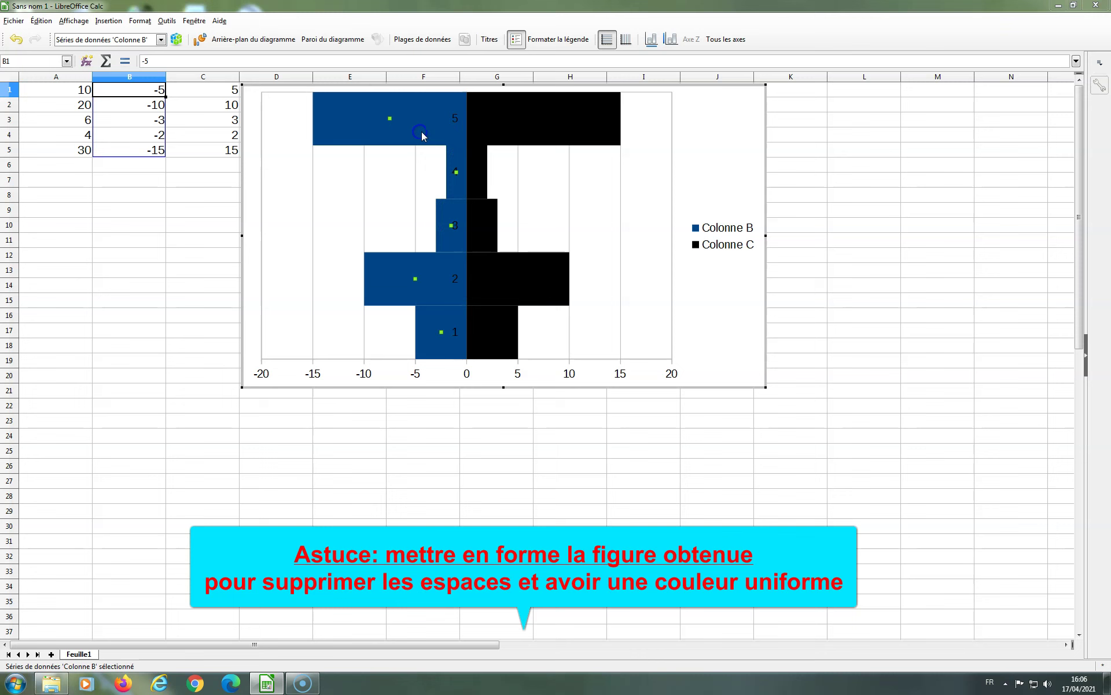
pyautogui.moveTo(941, 256); pyautogui.dragTo(936, 168)
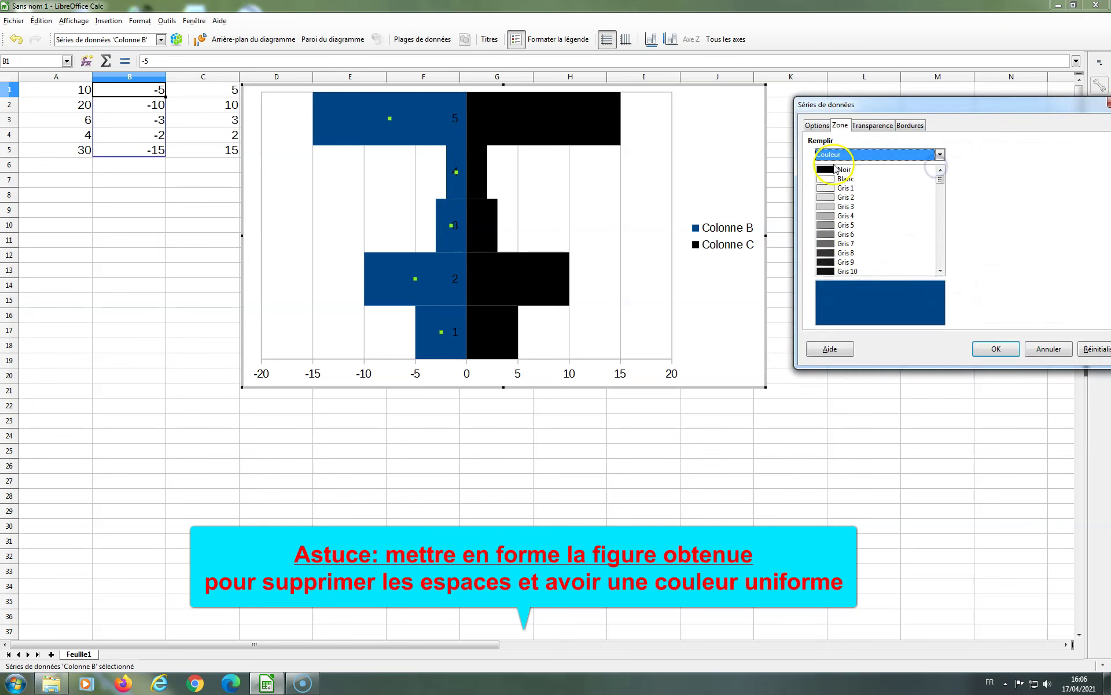
pyautogui.click(842, 169)
pyautogui.click(979, 348)
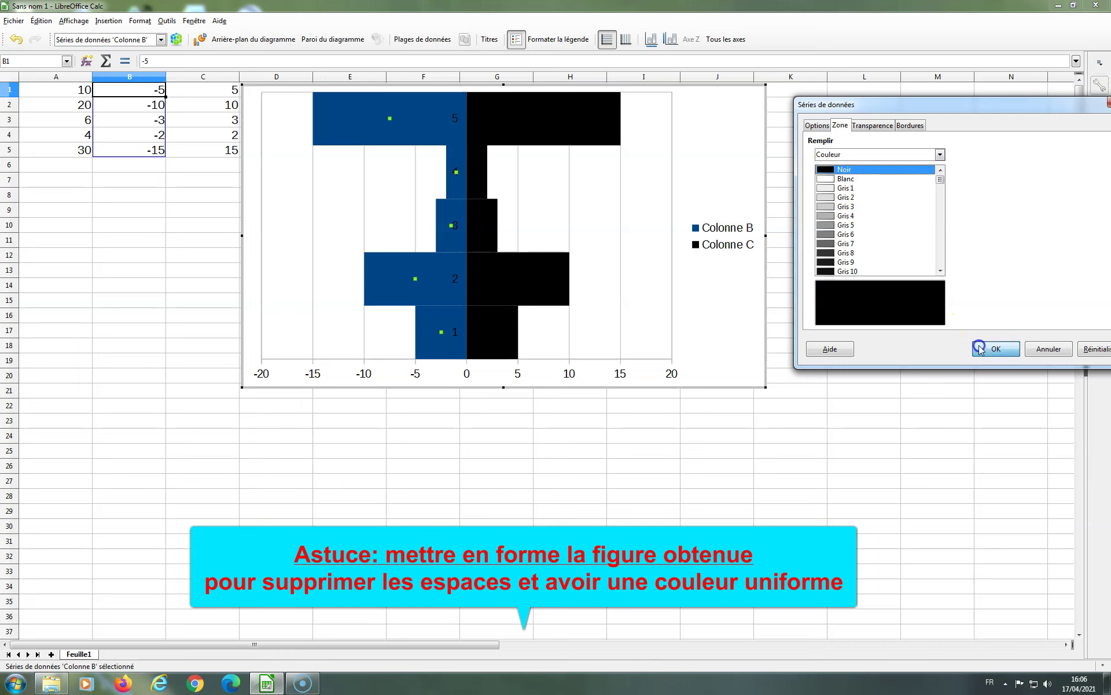
# Delete the legend showing Colonne B and Colonne C from the chart.
pyautogui.click(710, 230)
pyautogui.press('Delete')
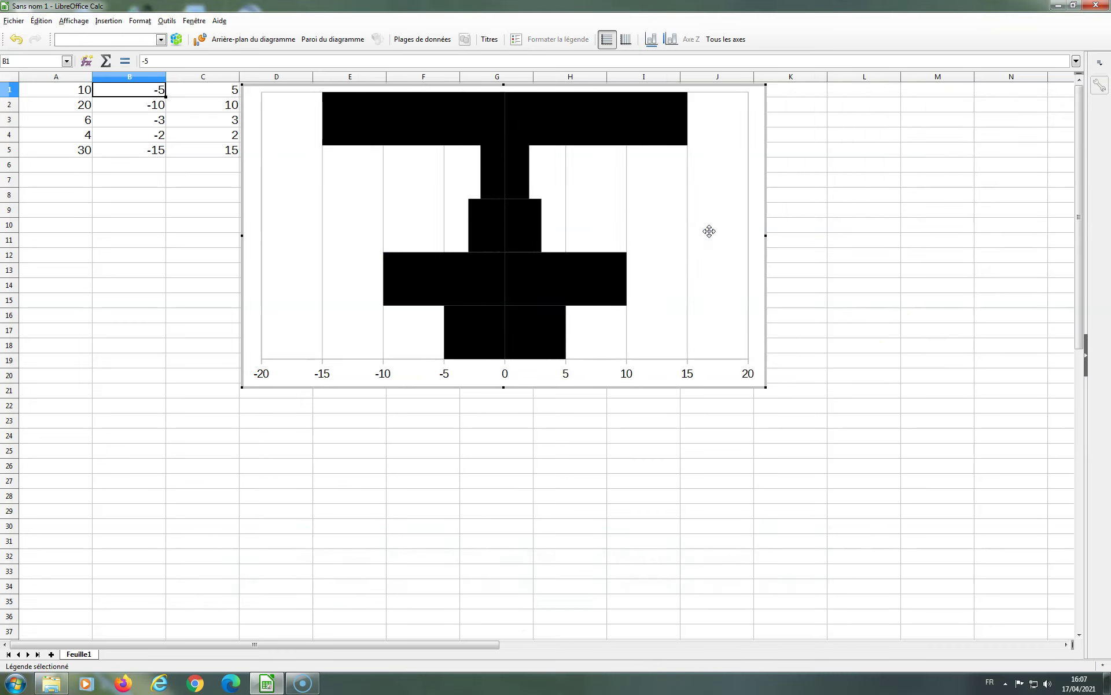
# Shrink the plot to about two thirds of its width and centre it in the upper part of the chart area.
pyautogui.click(727, 149)
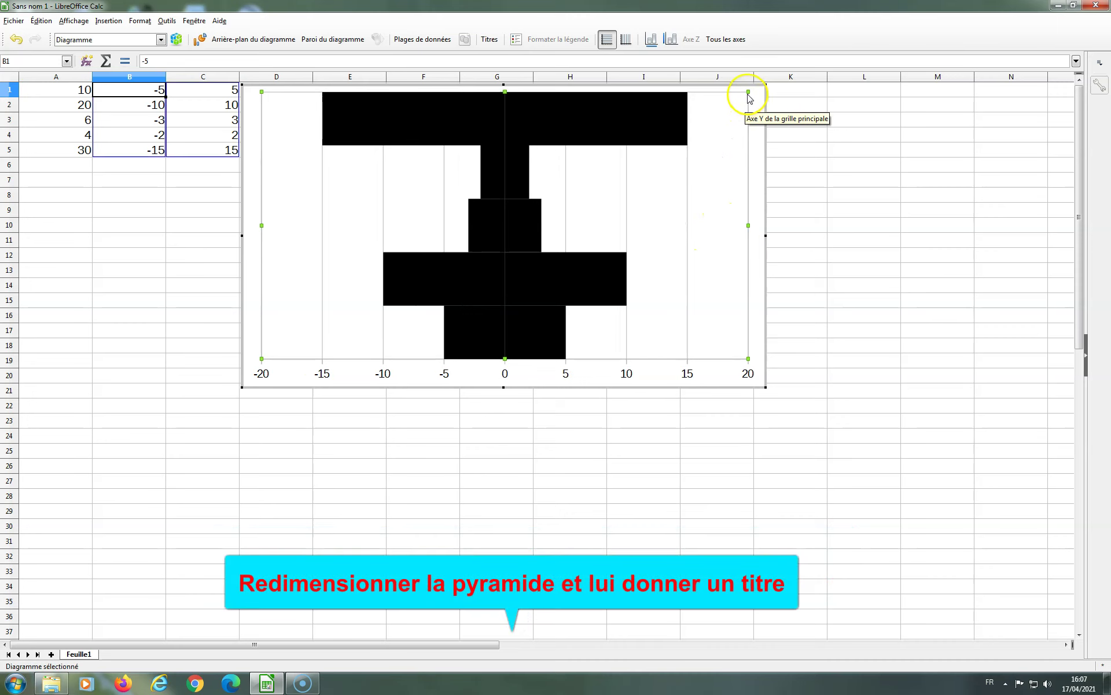
pyautogui.moveTo(749, 91); pyautogui.dragTo(584, 198)
pyautogui.moveTo(325, 271); pyautogui.dragTo(423, 182)
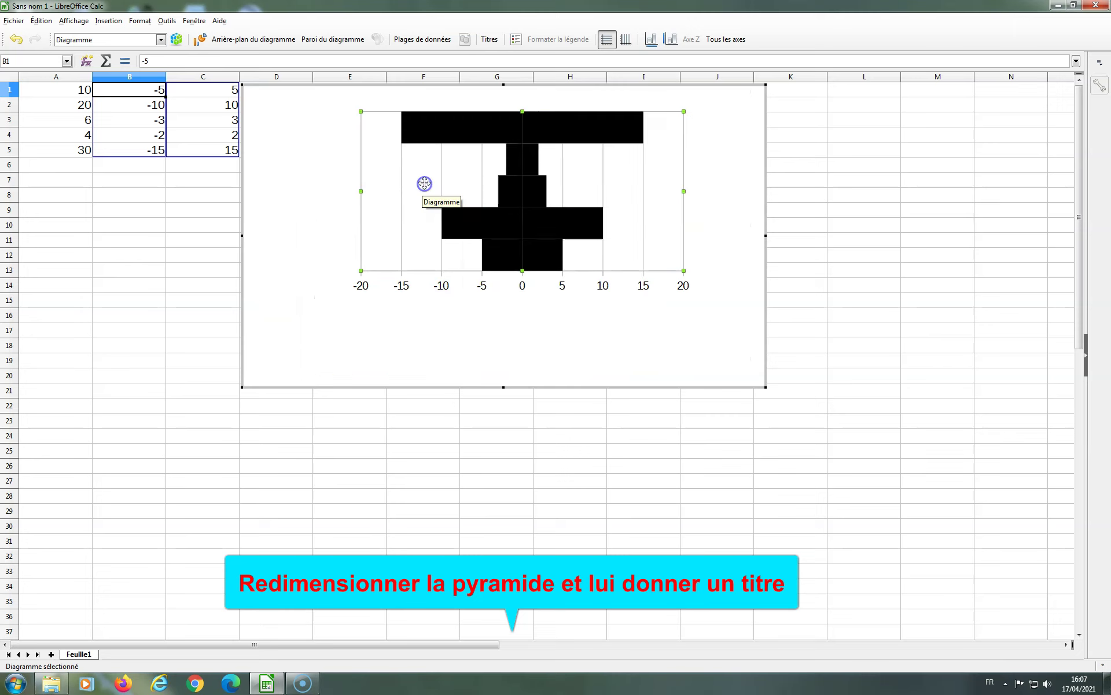
# Add the main title "Pyramide de couleur noire" to the chart.
pyautogui.click(364, 313)
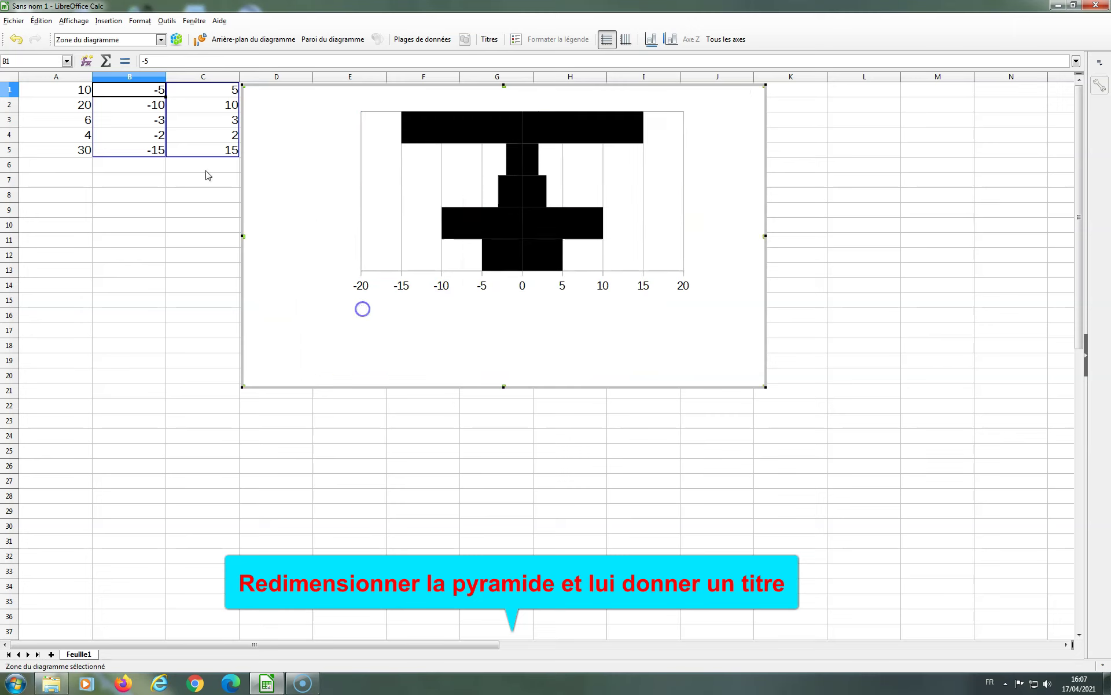
pyautogui.click(103, 21)
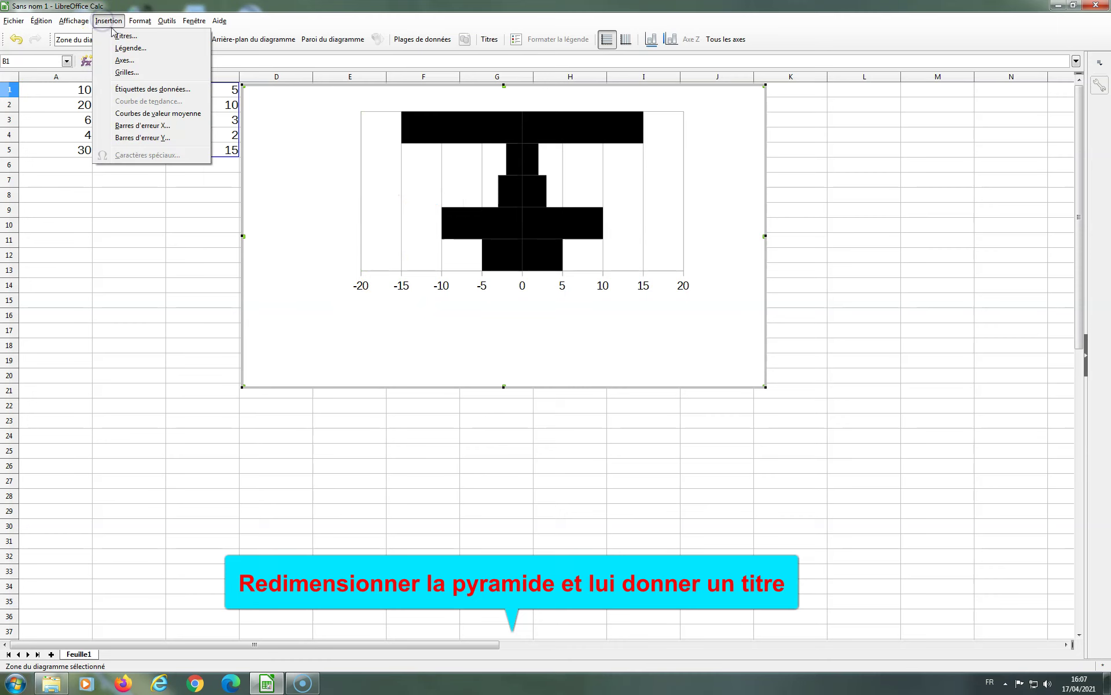
pyautogui.click(121, 35)
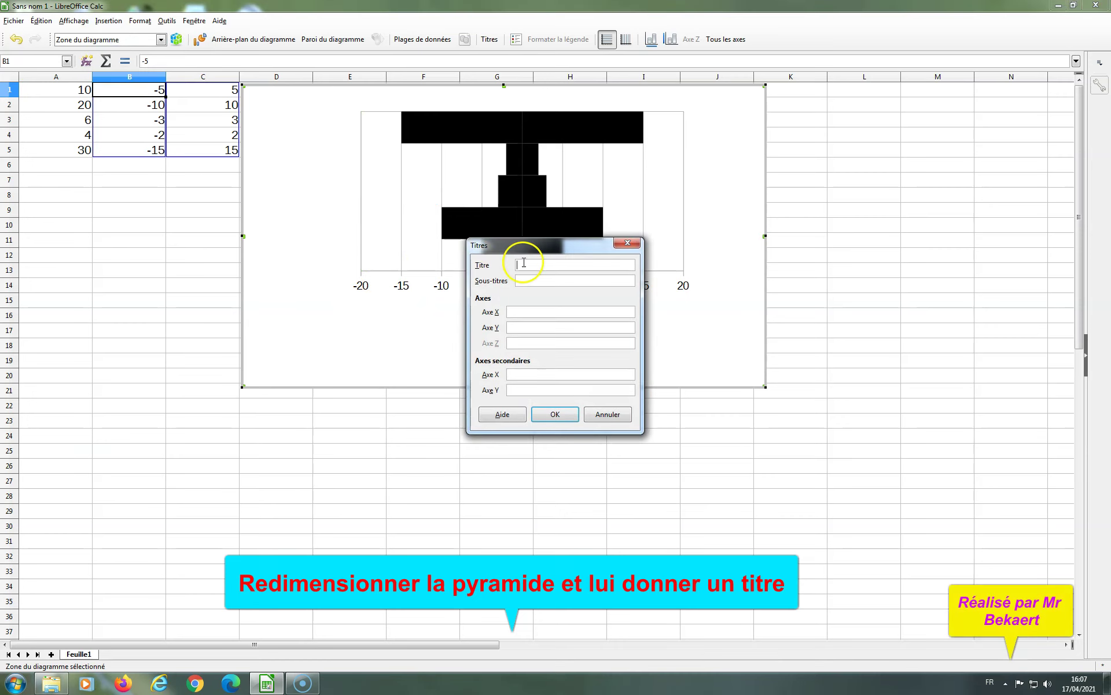
pyautogui.click(551, 264)
pyautogui.click(547, 414)
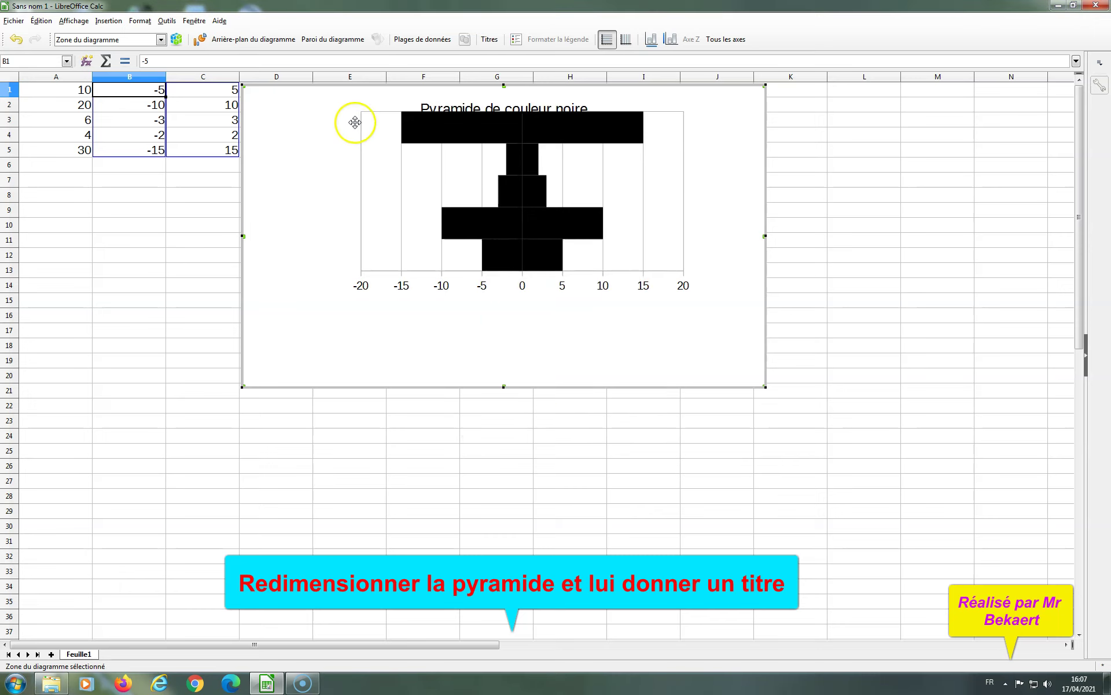
# Shift the plot slightly down within the chart area and place the main title centred beneath its horizontal axis.
pyautogui.moveTo(362, 126); pyautogui.dragTo(351, 149)
pyautogui.click(440, 112)
pyautogui.moveTo(440, 110); pyautogui.dragTo(453, 356)
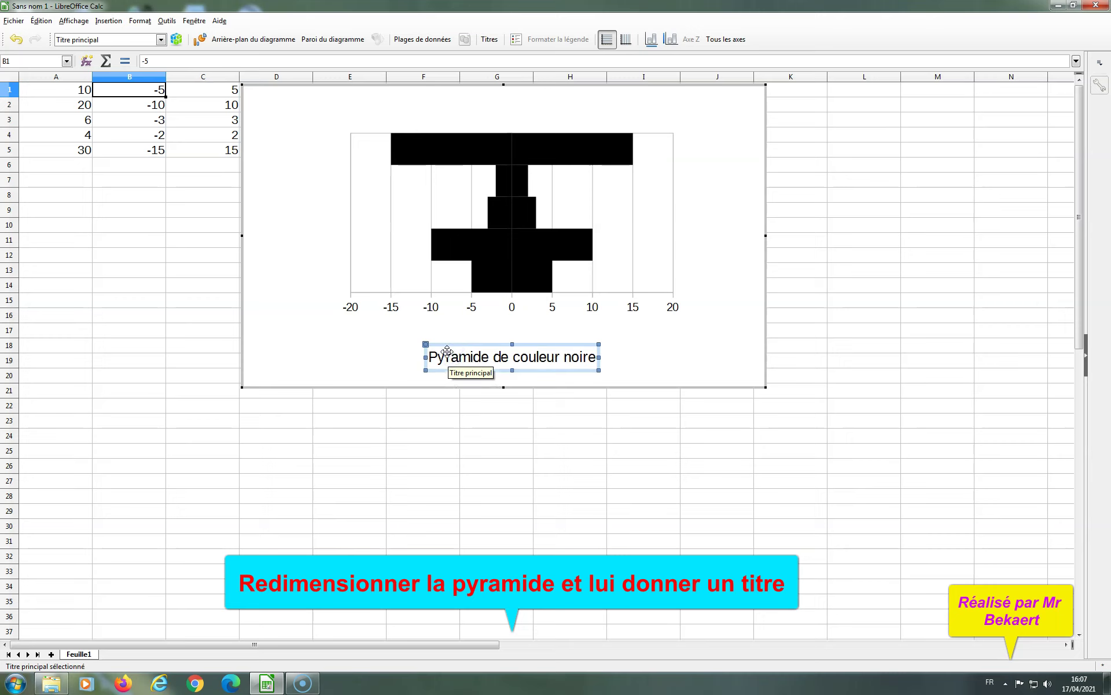
# Format the main title with Simple underlining (Soulignage), the Gras style and a font size of 14.
pyautogui.rightClick(448, 352)
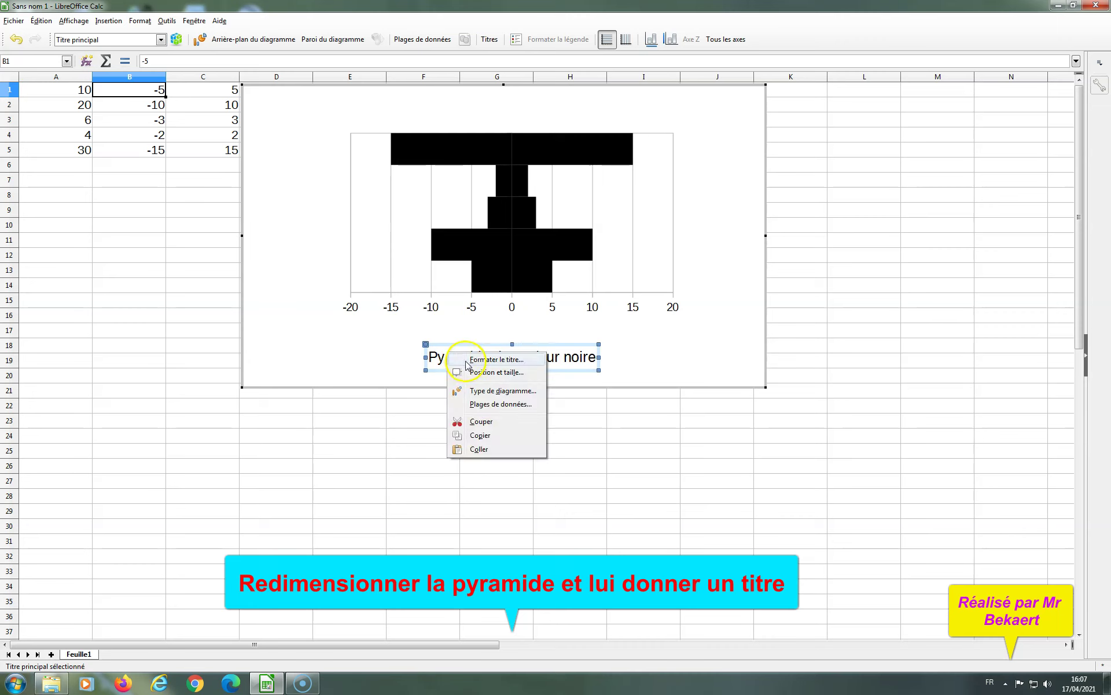
pyautogui.click(455, 359)
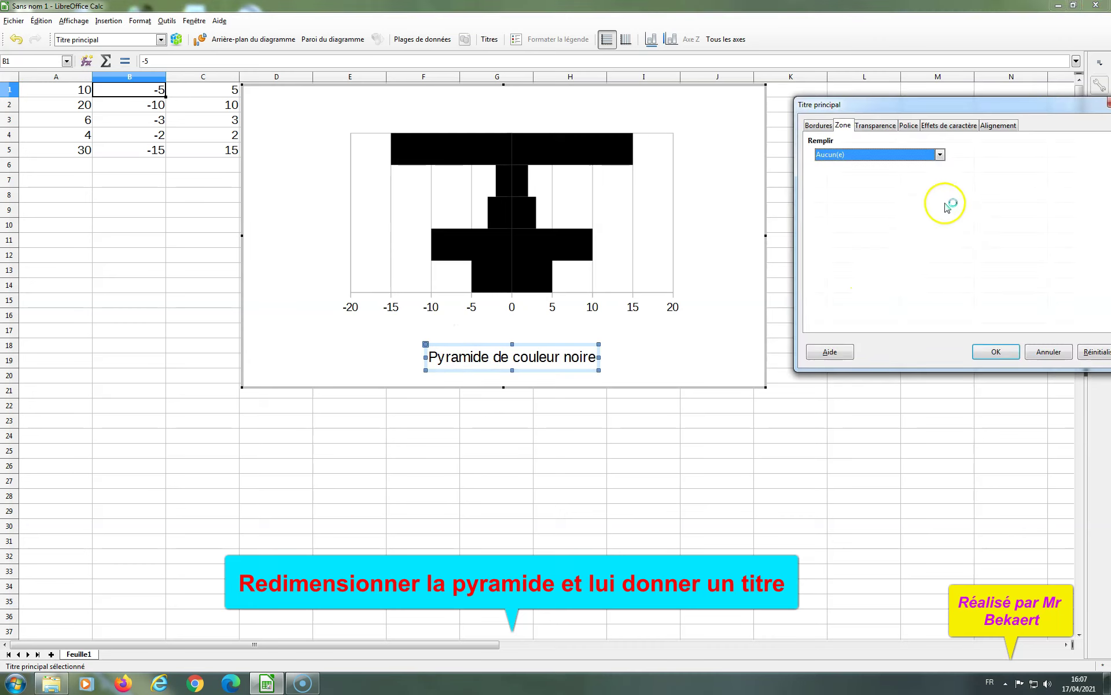
pyautogui.click(942, 126)
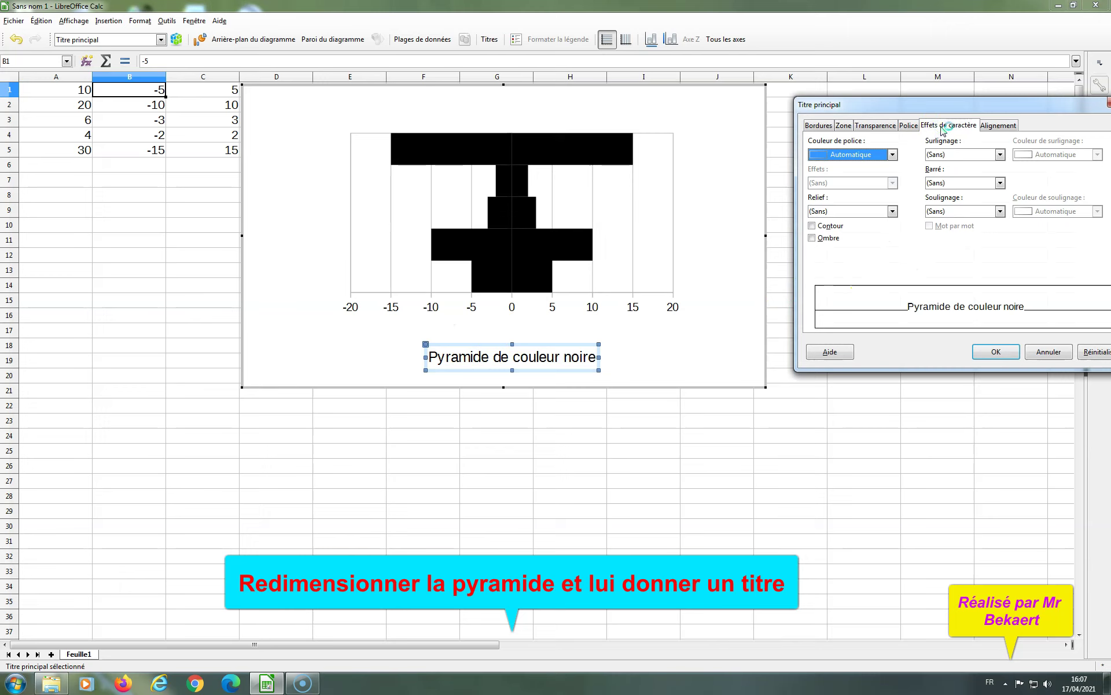
pyautogui.click(998, 212)
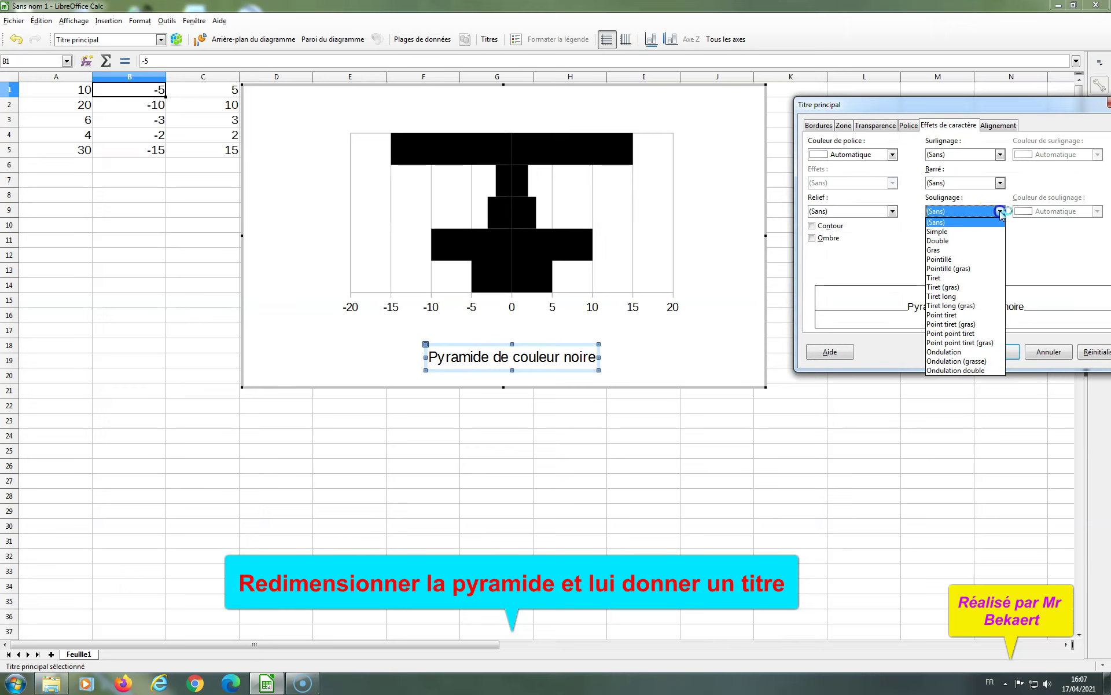
pyautogui.click(949, 232)
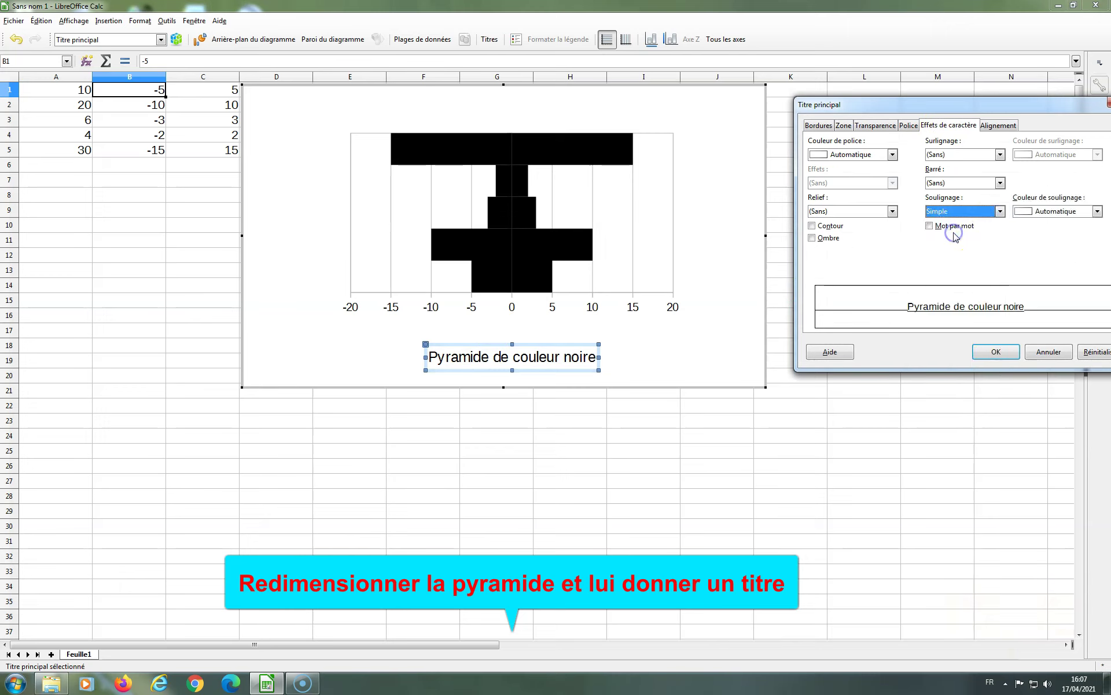
pyautogui.click(906, 126)
pyautogui.click(968, 176)
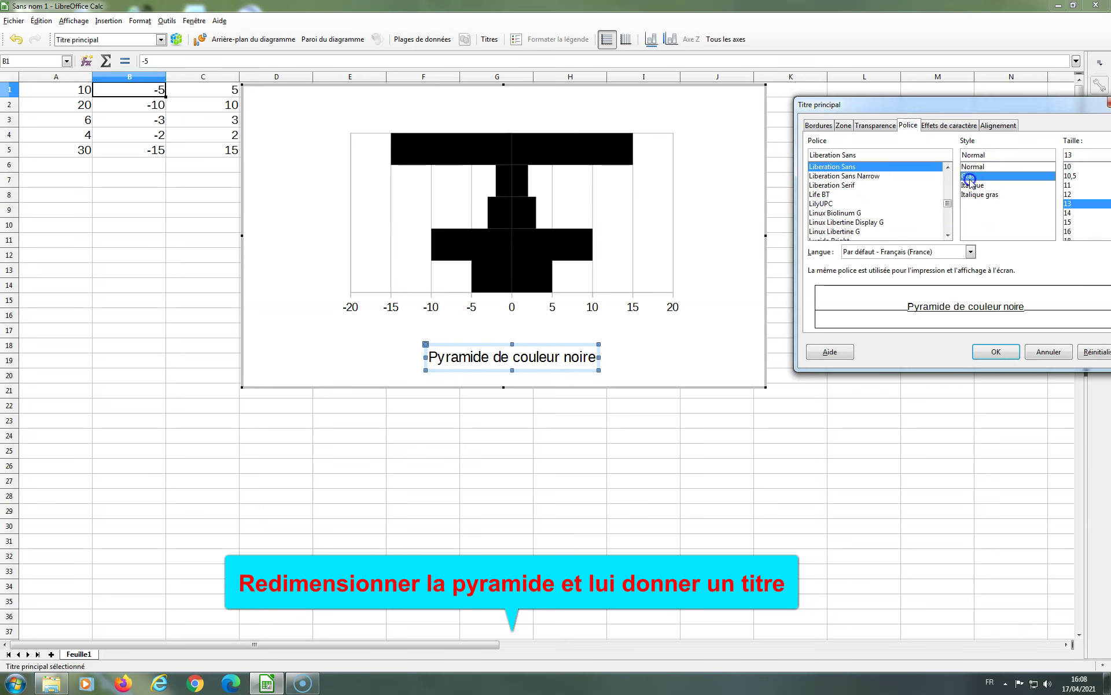
pyautogui.click(1068, 212)
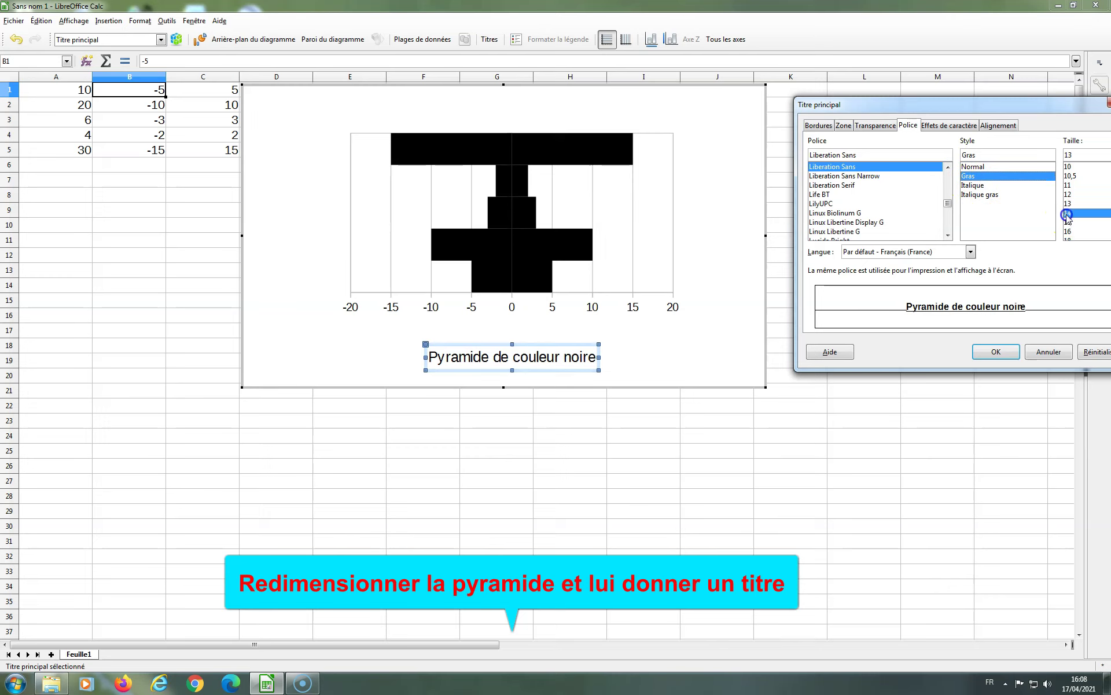